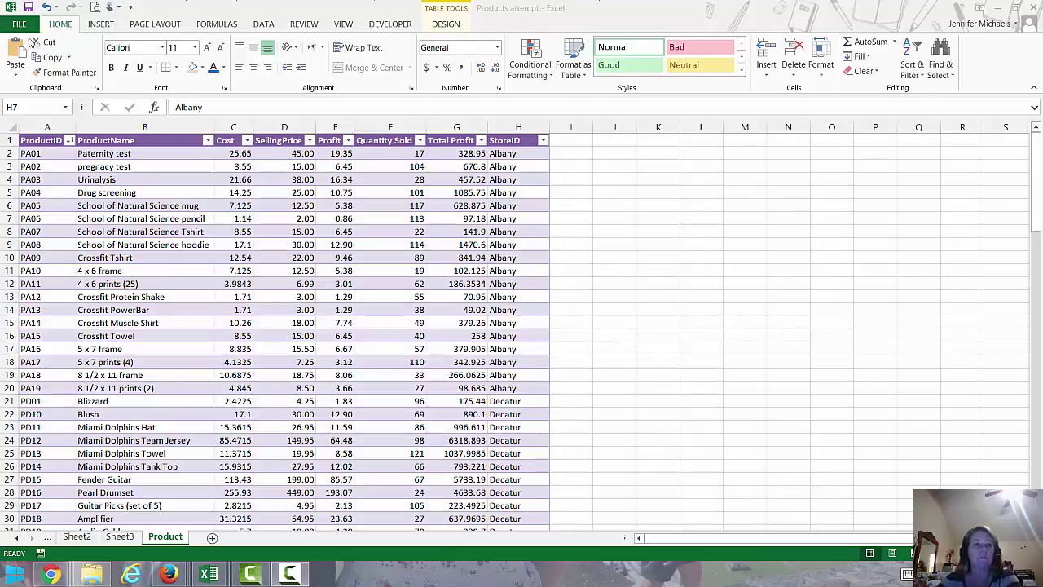
- Review all six pages of the Product sheet in the print preview and return to the worksheet
click(95, 10)
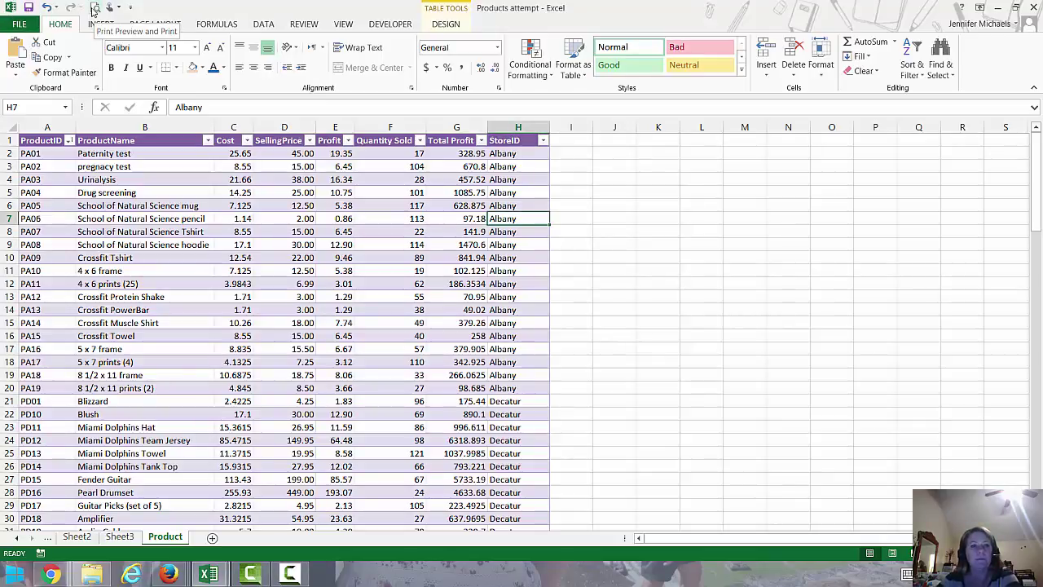
click(94, 10)
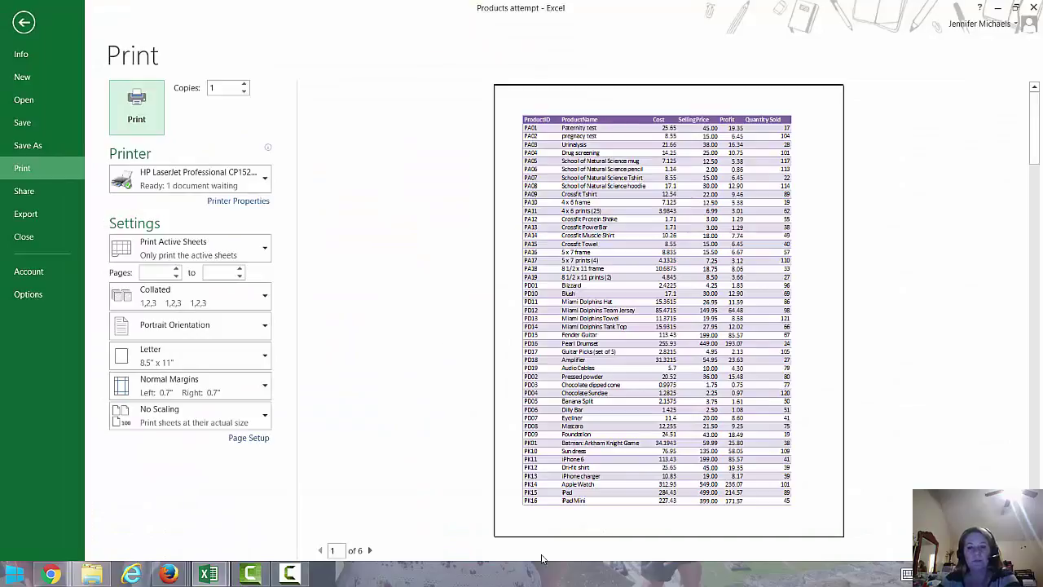
click(370, 551)
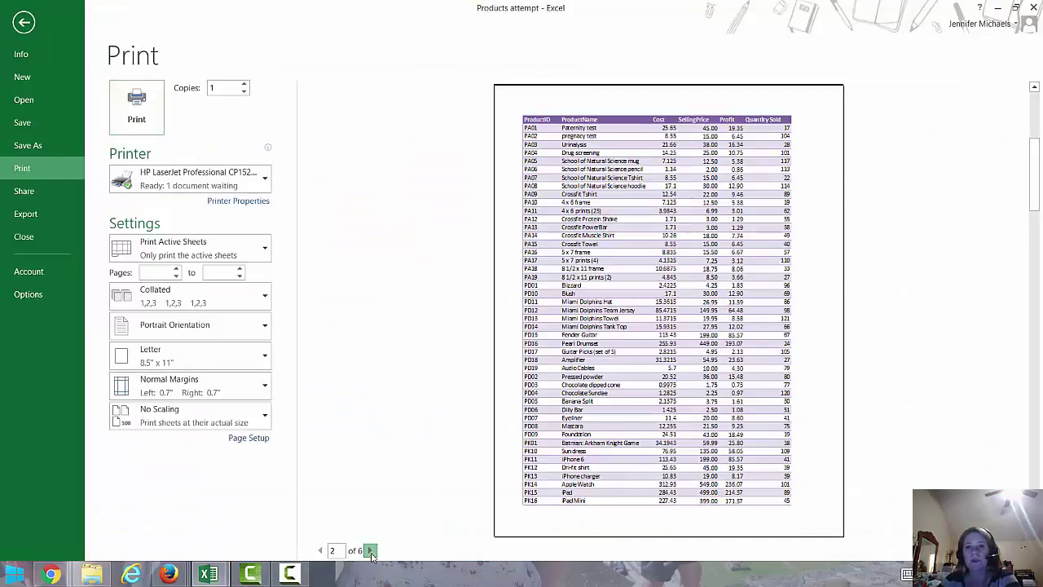
click(370, 551)
click(371, 551)
click(370, 551)
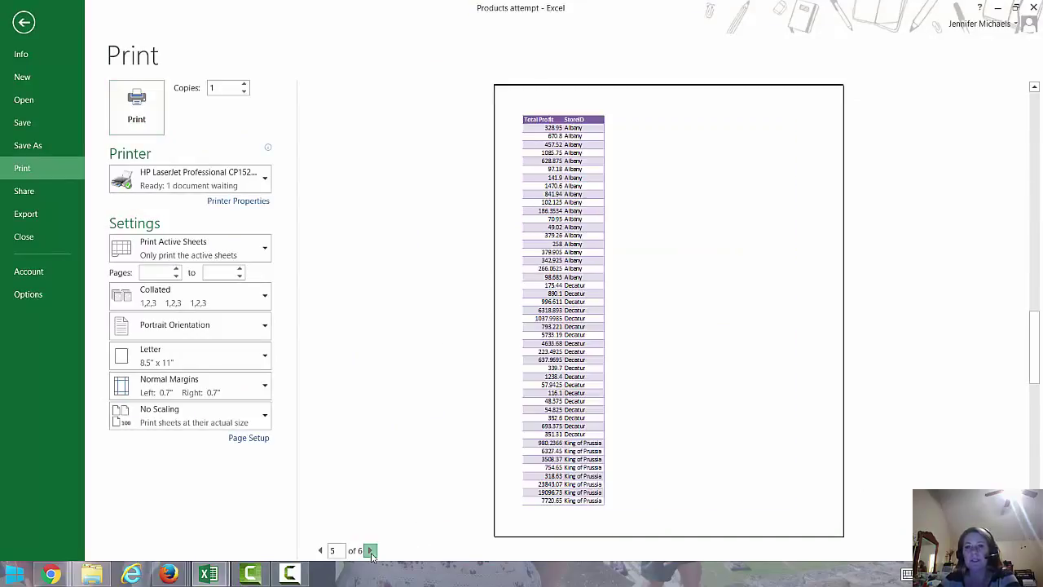
click(371, 551)
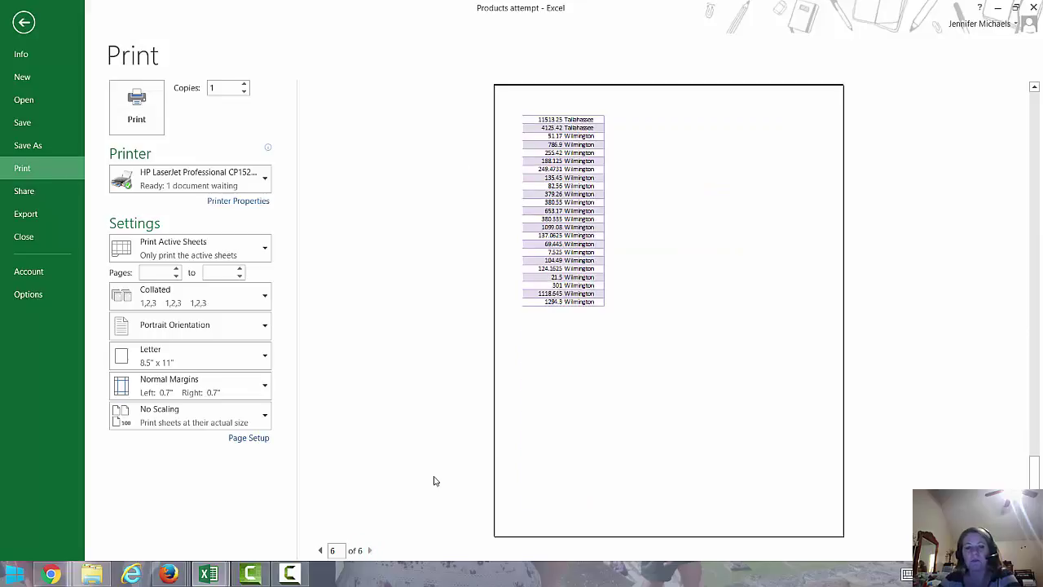
click(320, 551)
click(320, 551)
click(321, 551)
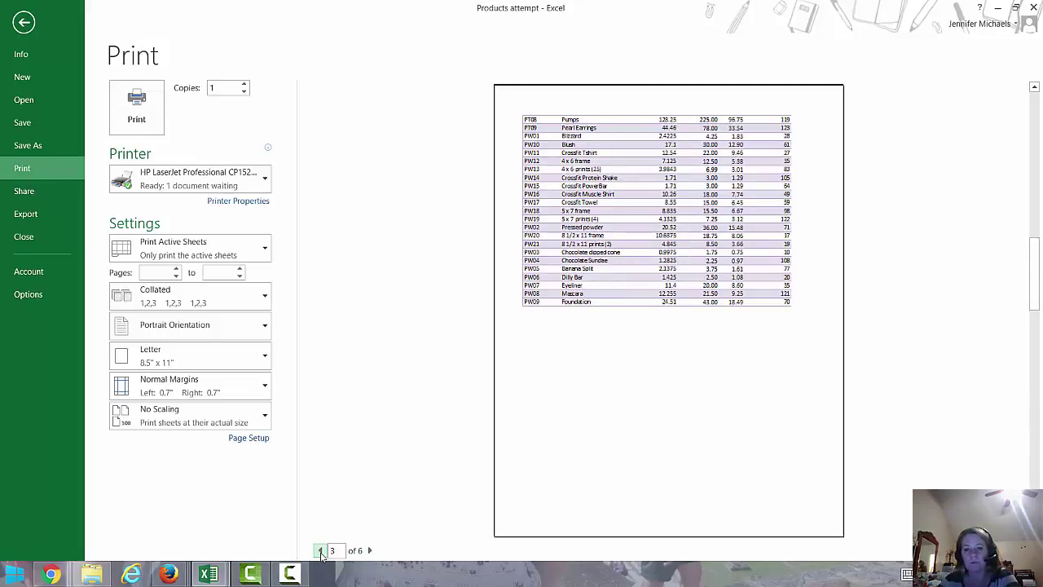
click(320, 551)
click(320, 551)
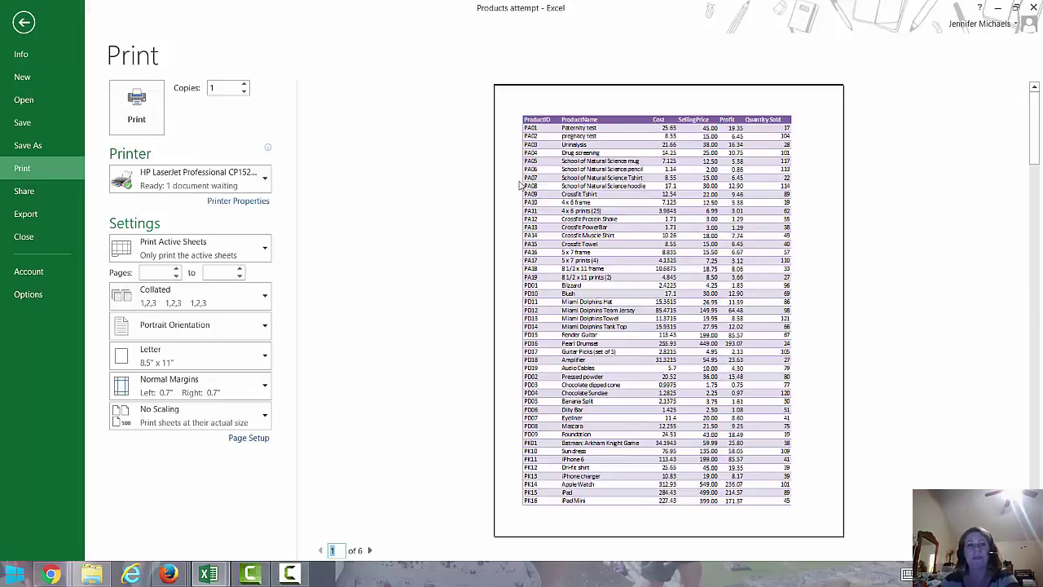
click(23, 22)
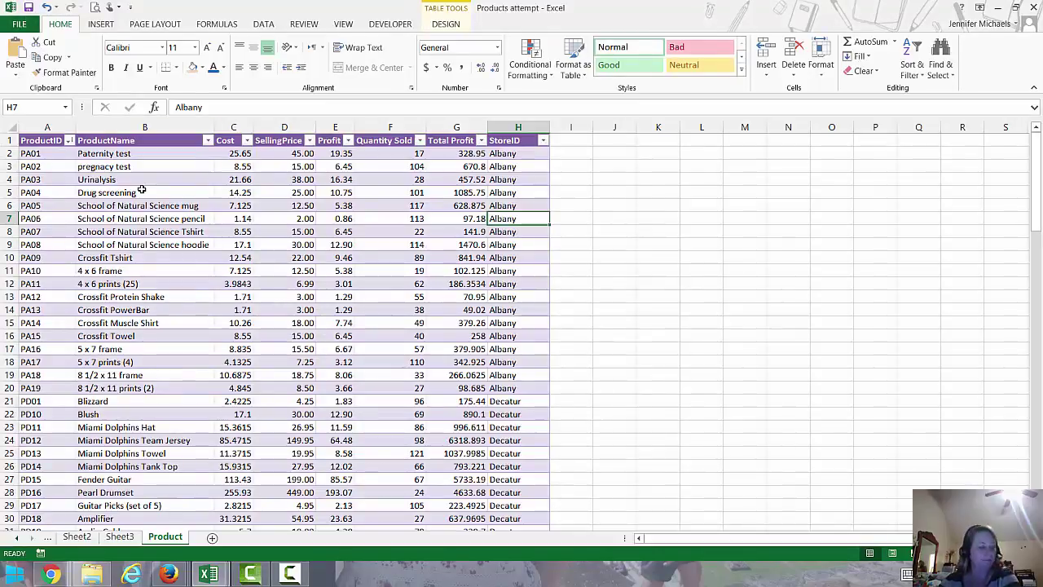
- Set the Product sheet's page orientation to Landscape
click(142, 24)
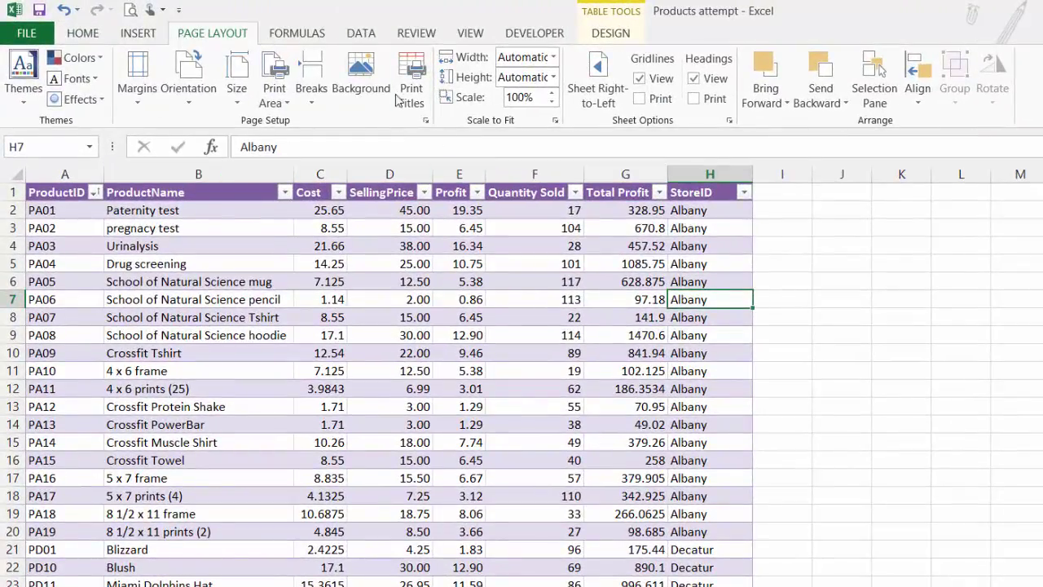
click(189, 91)
click(202, 172)
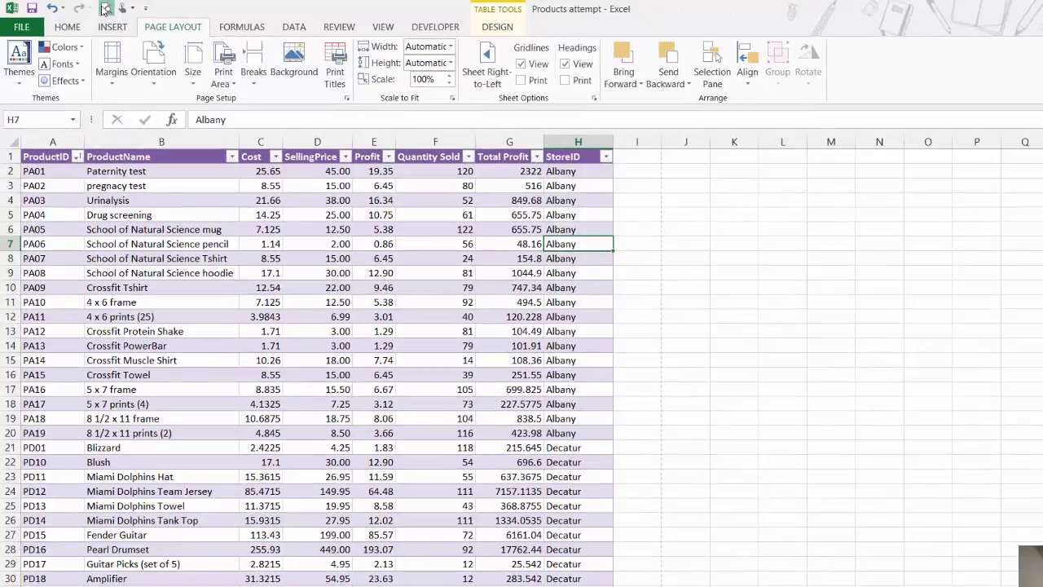
- Page through the landscape print preview to examine how the table's columns and rows split, and return to the worksheet
click(105, 8)
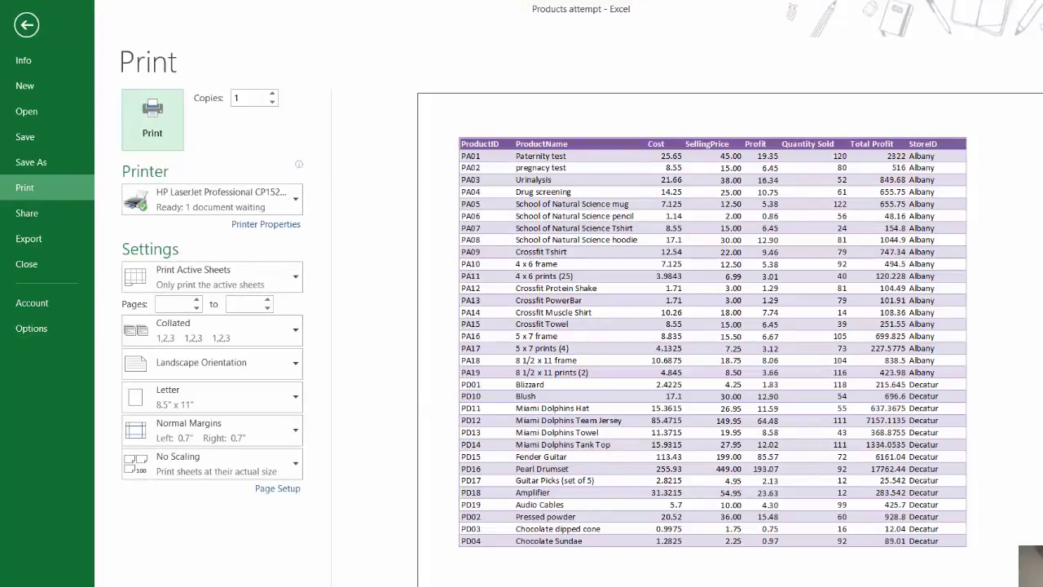
click(444, 585)
click(444, 585)
click(444, 585)
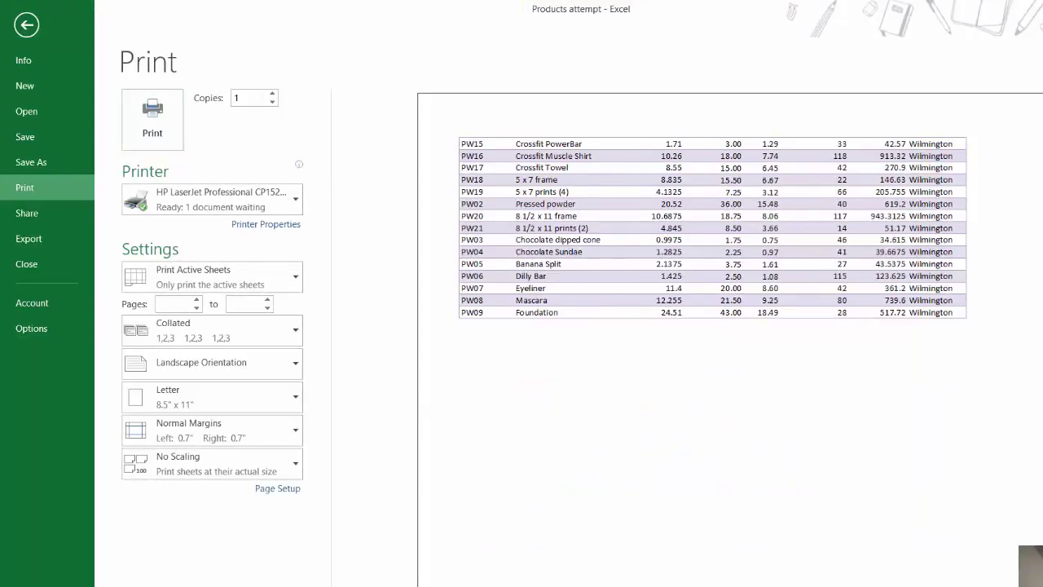
click(356, 585)
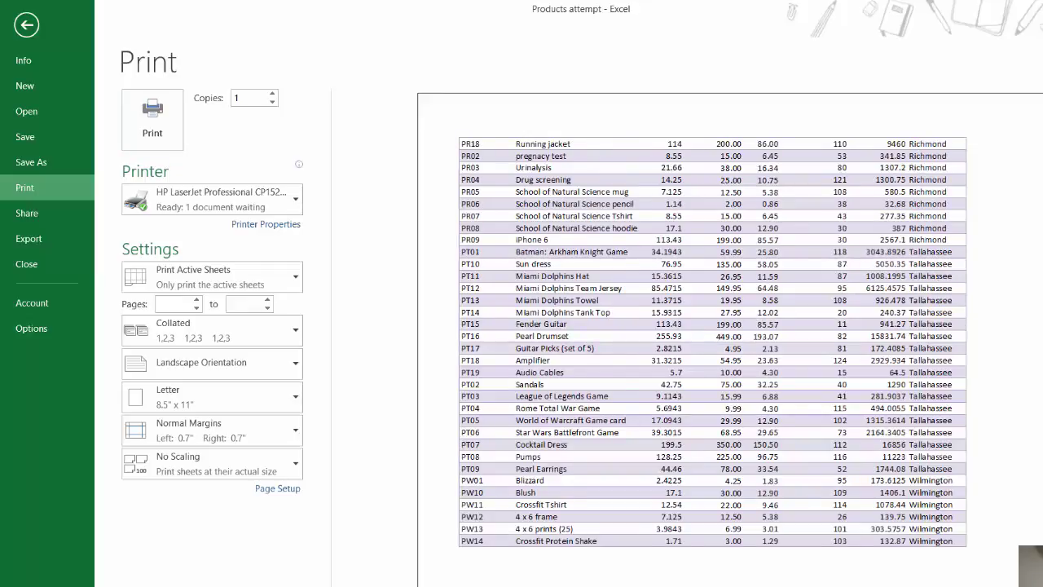
click(357, 585)
click(357, 585)
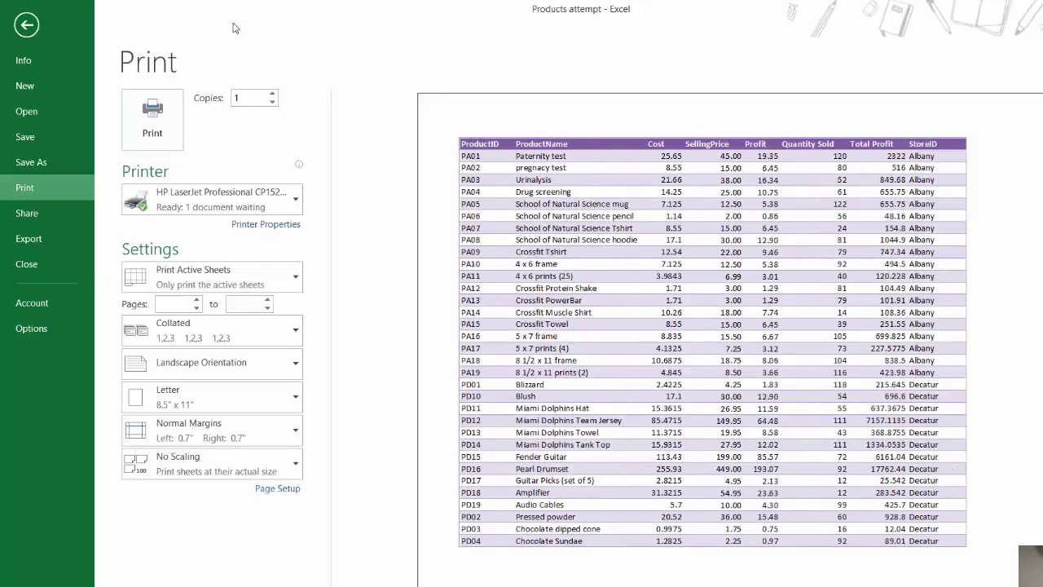
click(29, 26)
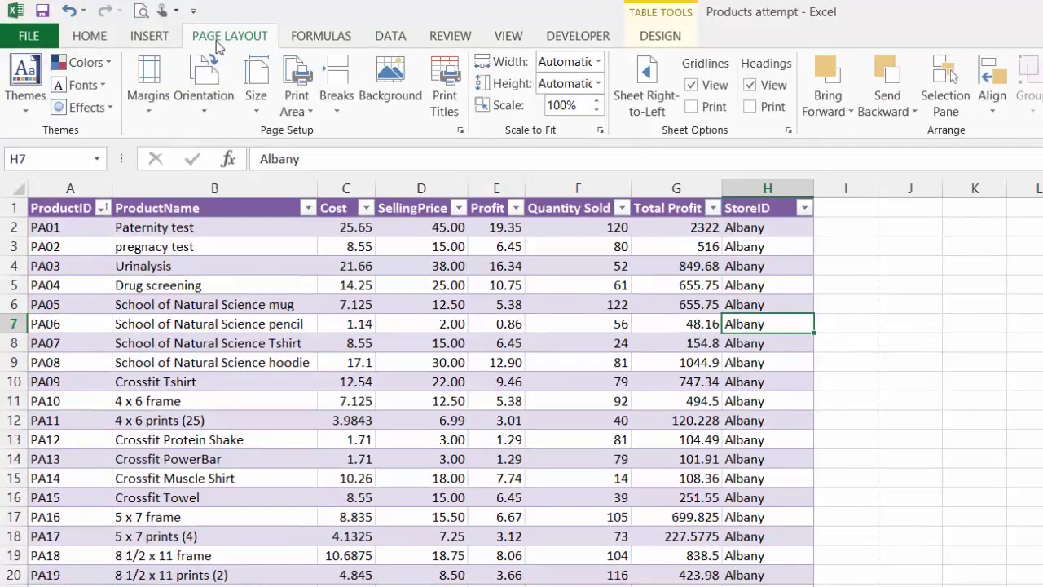
- Set the page orientation back to Portrait and change the page margins to Narrow
click(202, 79)
click(202, 135)
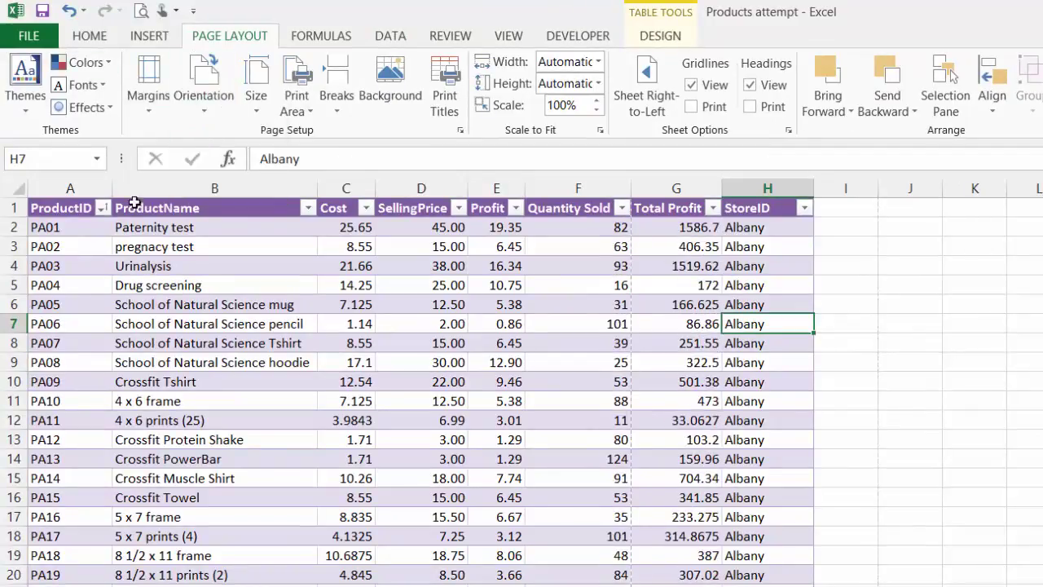
click(151, 105)
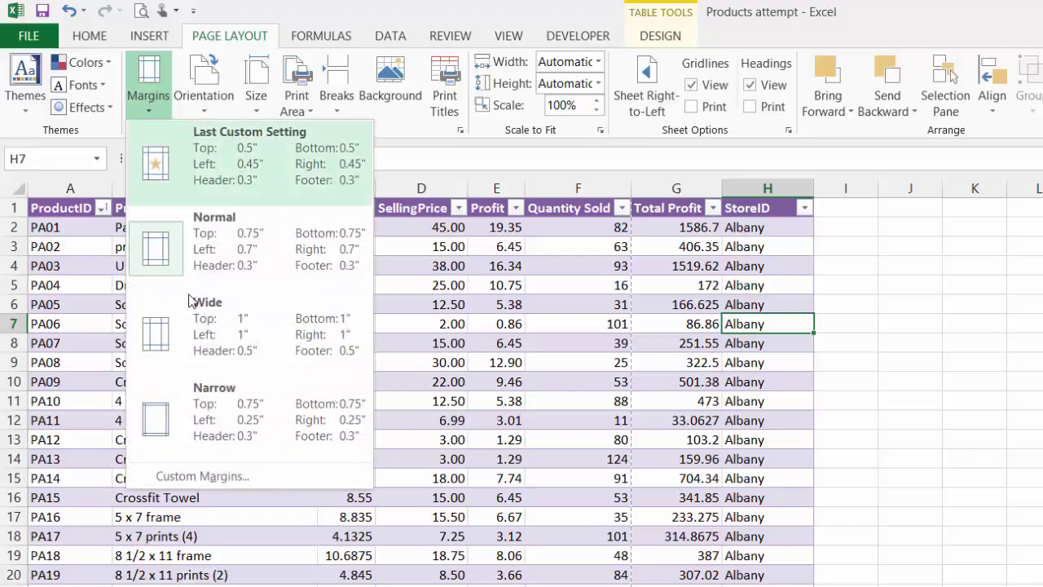
click(184, 403)
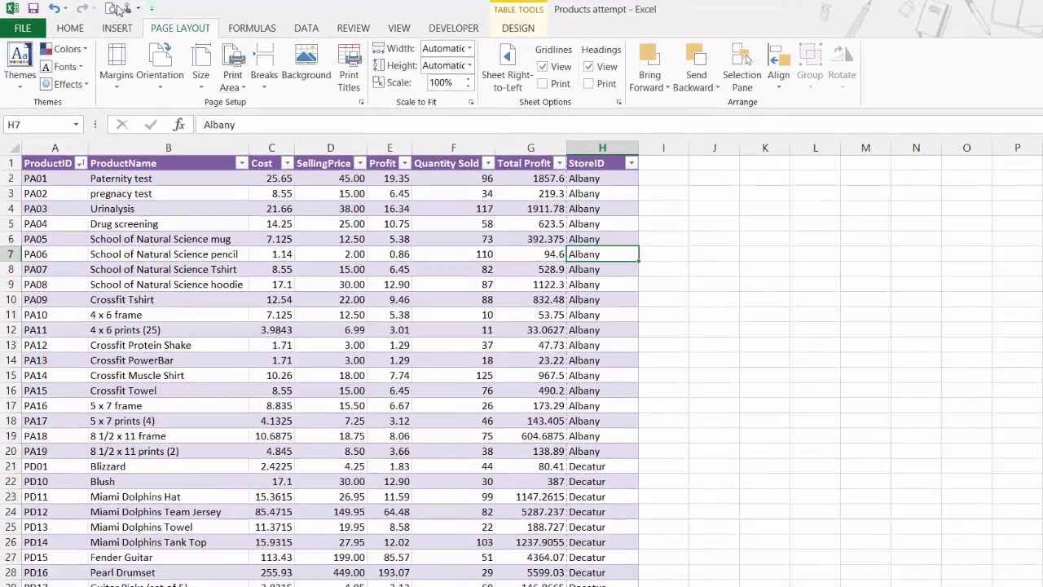
- Page through the print preview with narrow margins to check whether all columns fit, and return to the worksheet
click(122, 9)
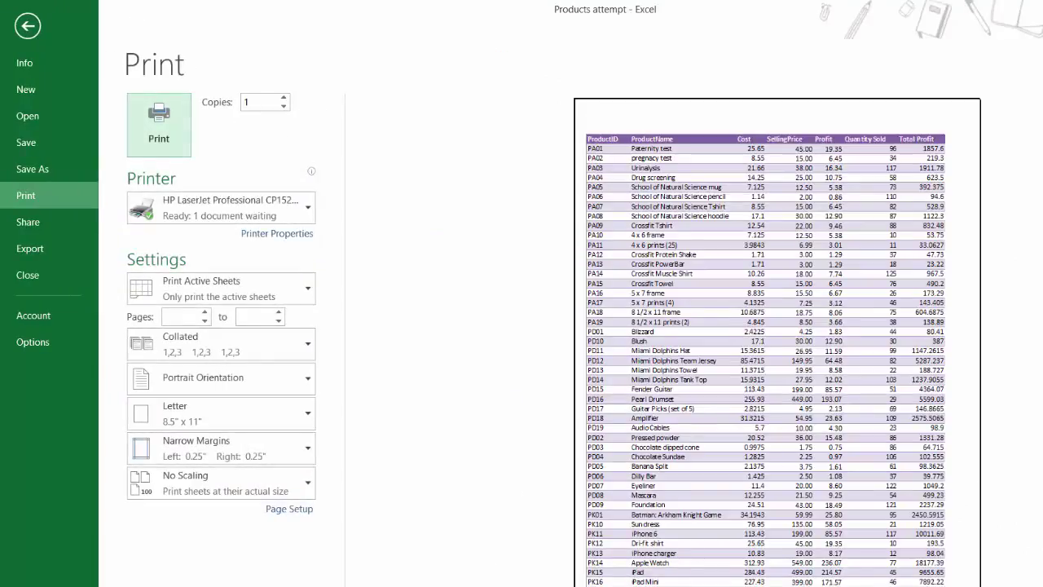
click(434, 585)
click(434, 585)
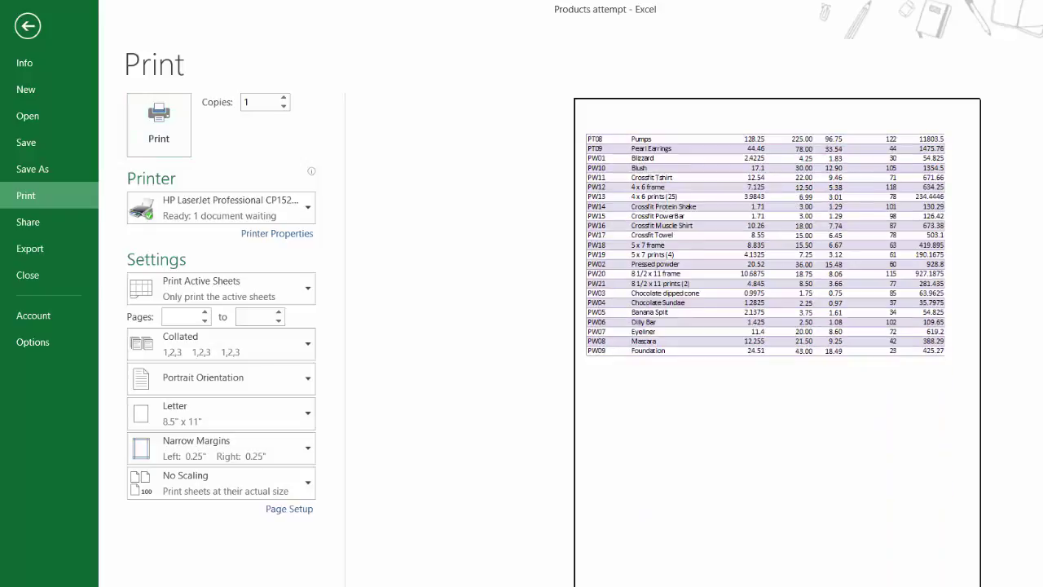
click(434, 585)
click(361, 585)
click(361, 585)
click(361, 585)
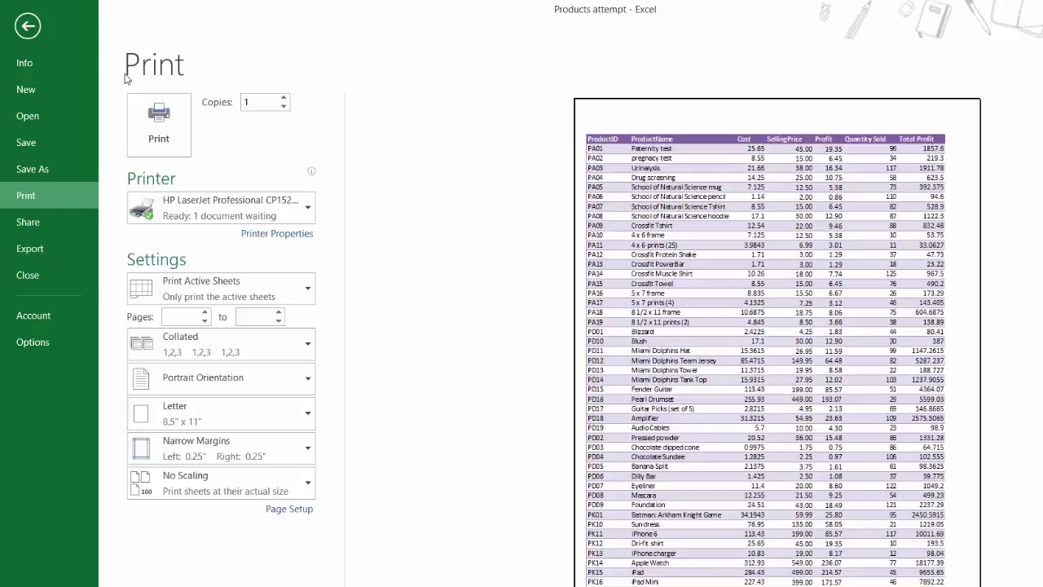
click(27, 26)
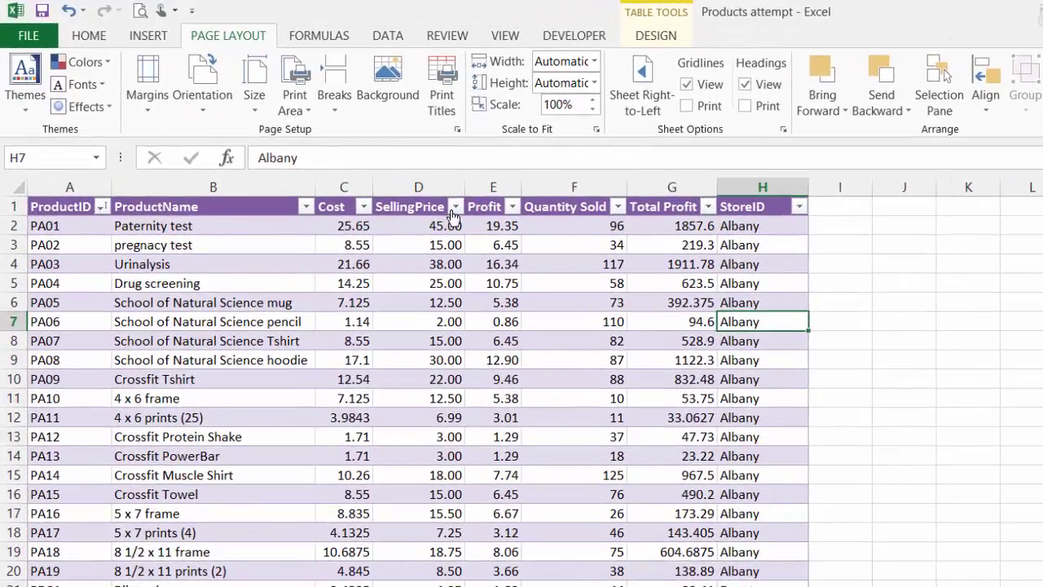
- Try to auto-fit the widths of the StoreID and ProductName columns to their contents
click(807, 183)
click(807, 182)
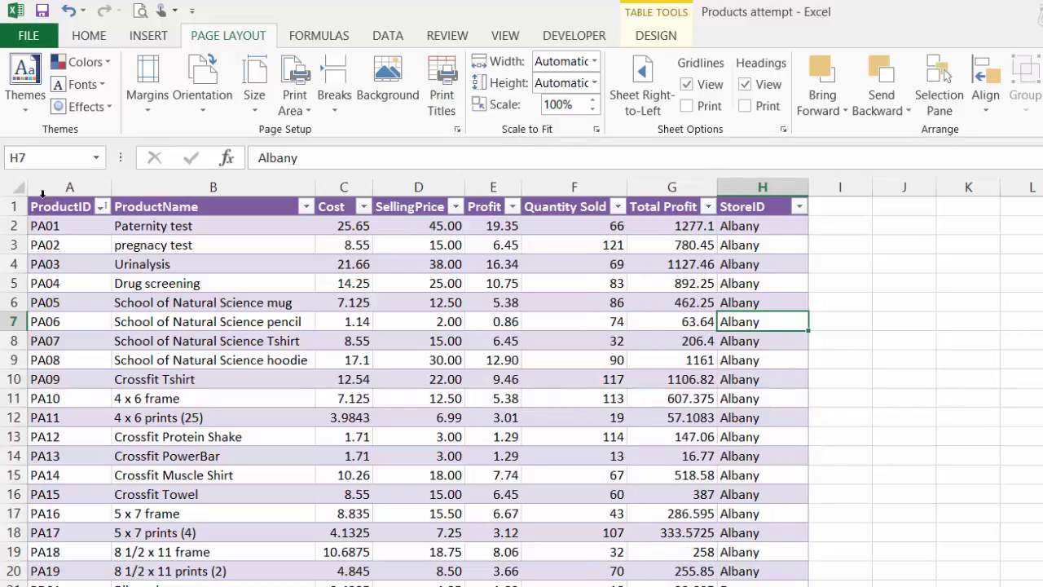
click(320, 205)
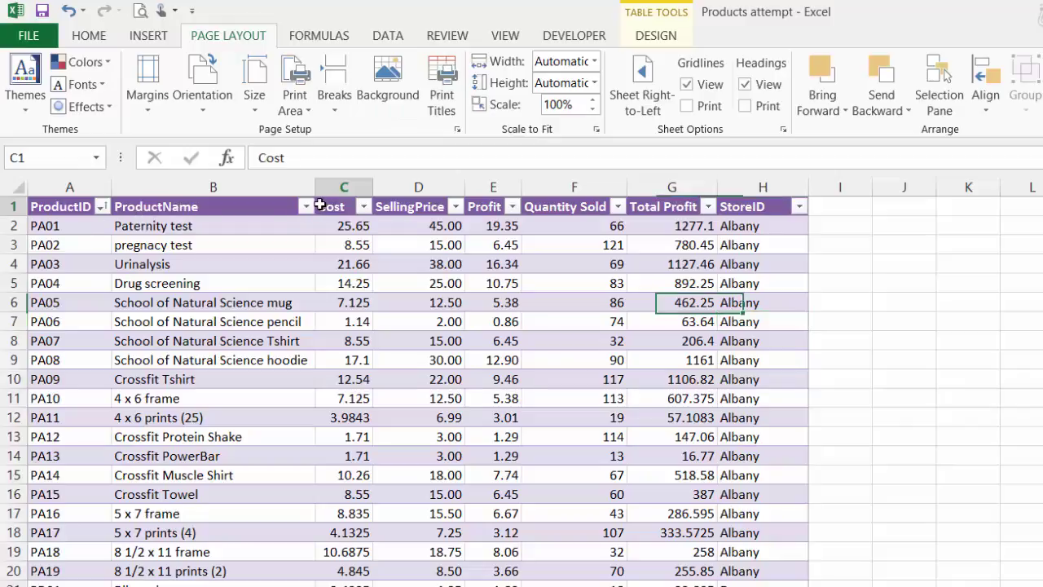
double_click(321, 204)
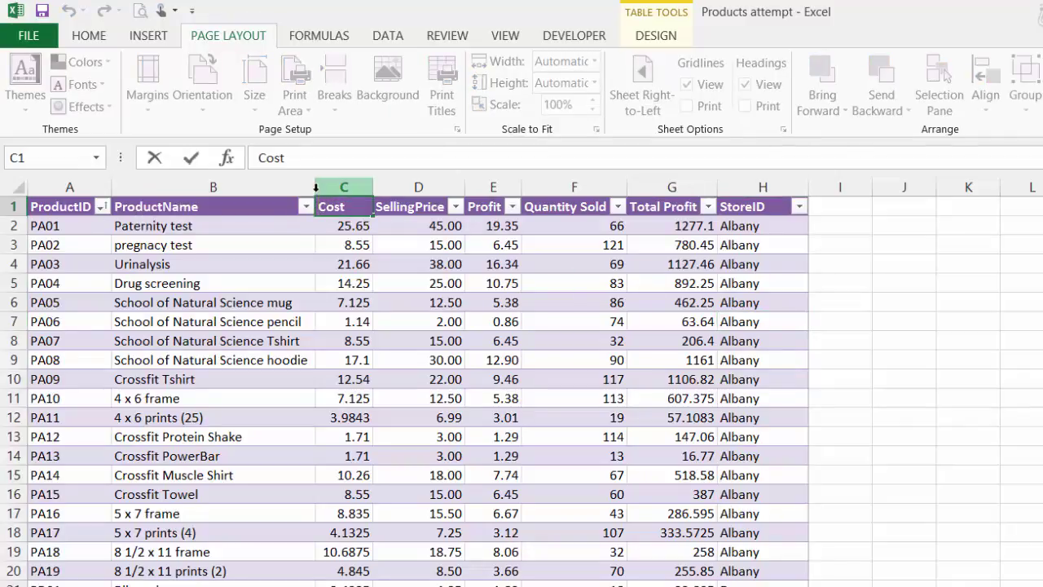
click(316, 188)
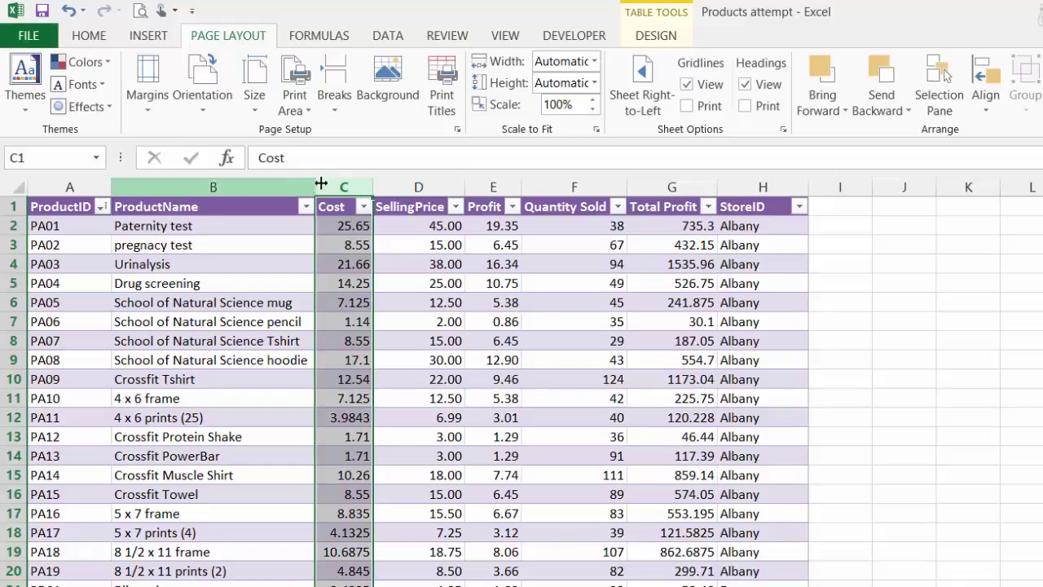
- Scale the printout to 1 page wide and check its pages in the print preview
click(595, 63)
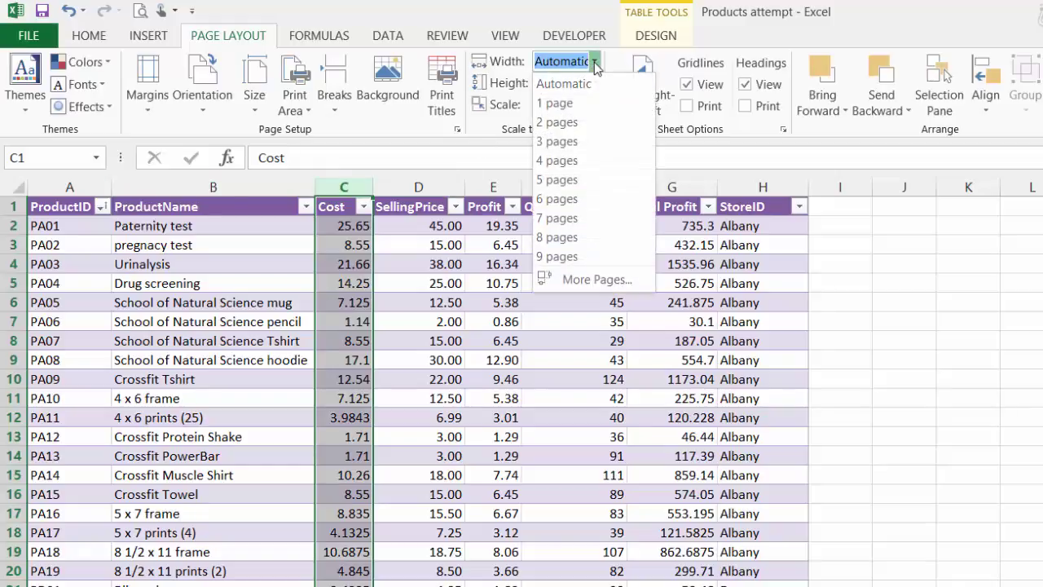
click(583, 103)
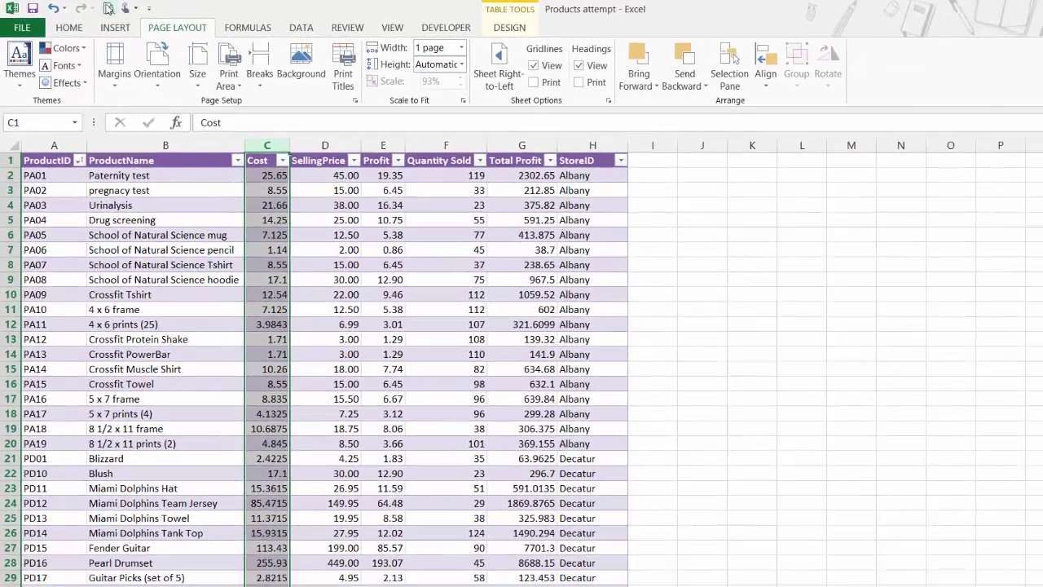
click(140, 11)
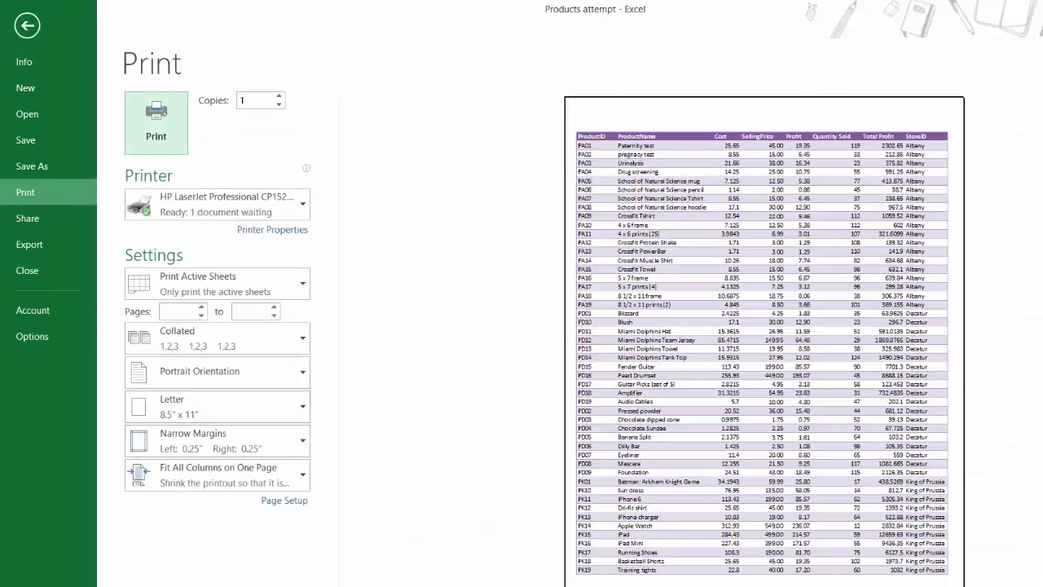
scroll(764, 342, down, 2)
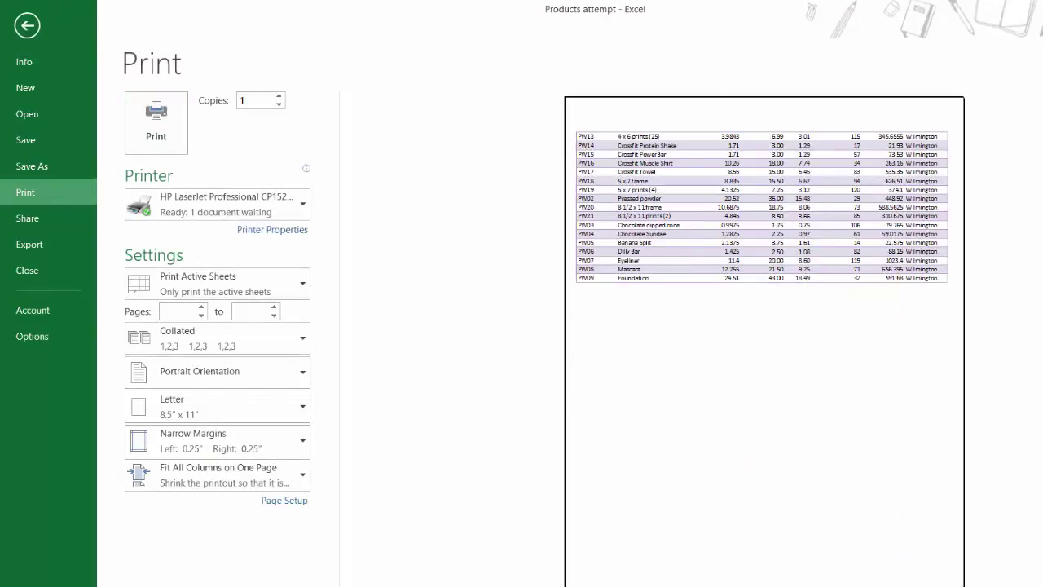
click(27, 25)
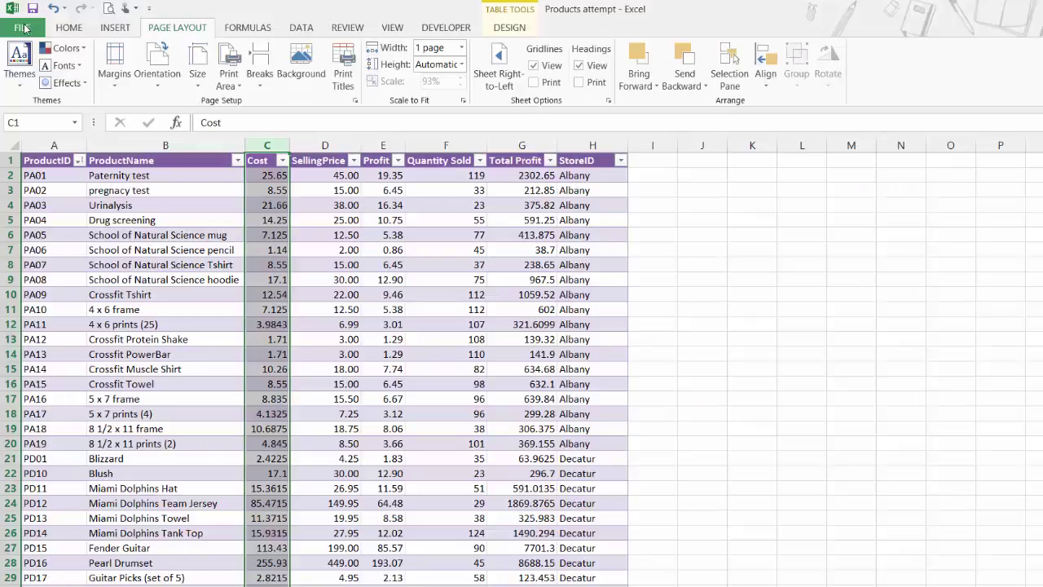
- Remove the one-page-wide fit by returning the print width to Automatic and the scale to 100%
click(52, 8)
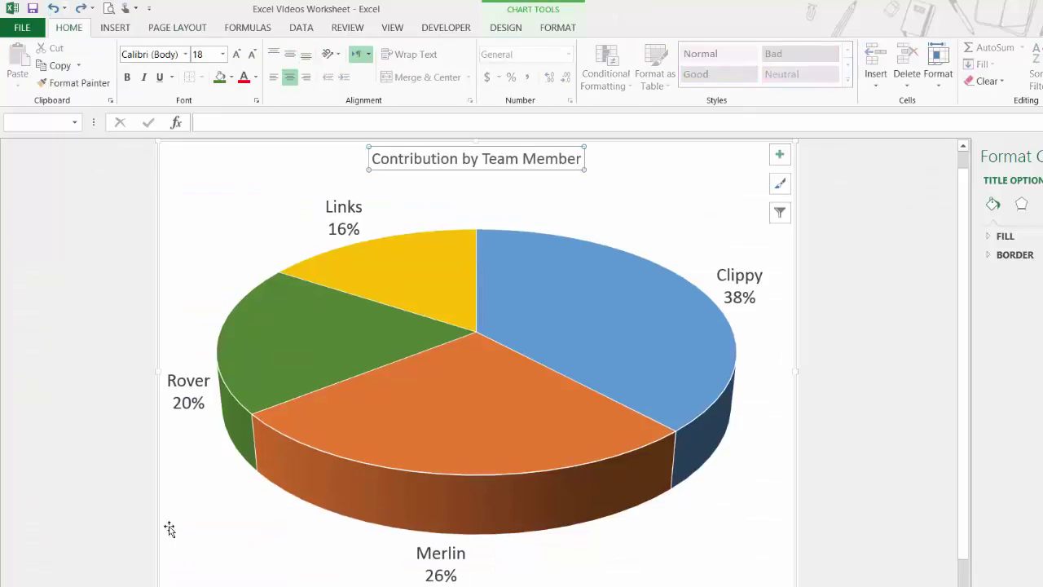
click(611, 563)
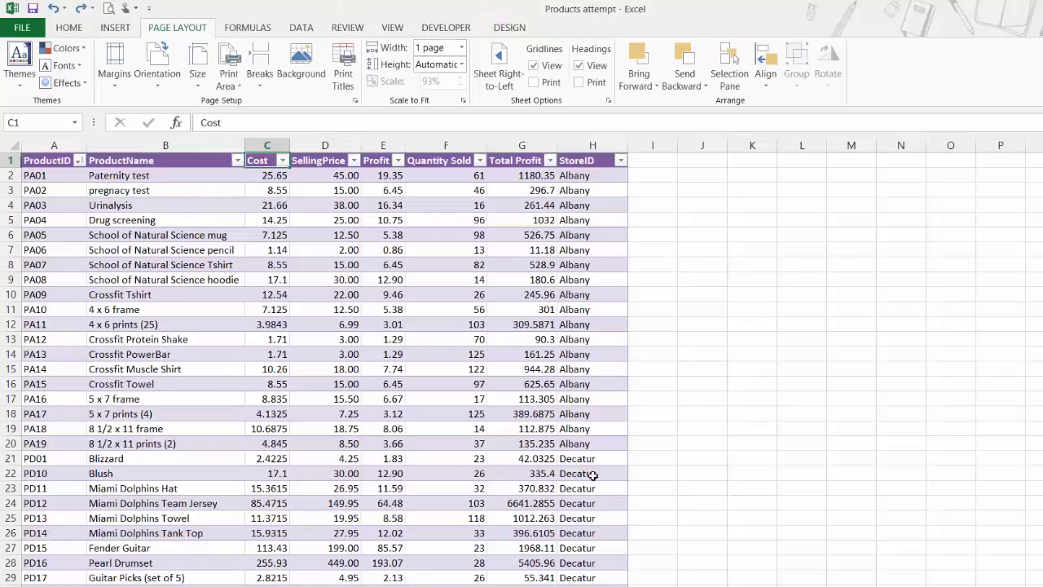
click(461, 47)
click(437, 65)
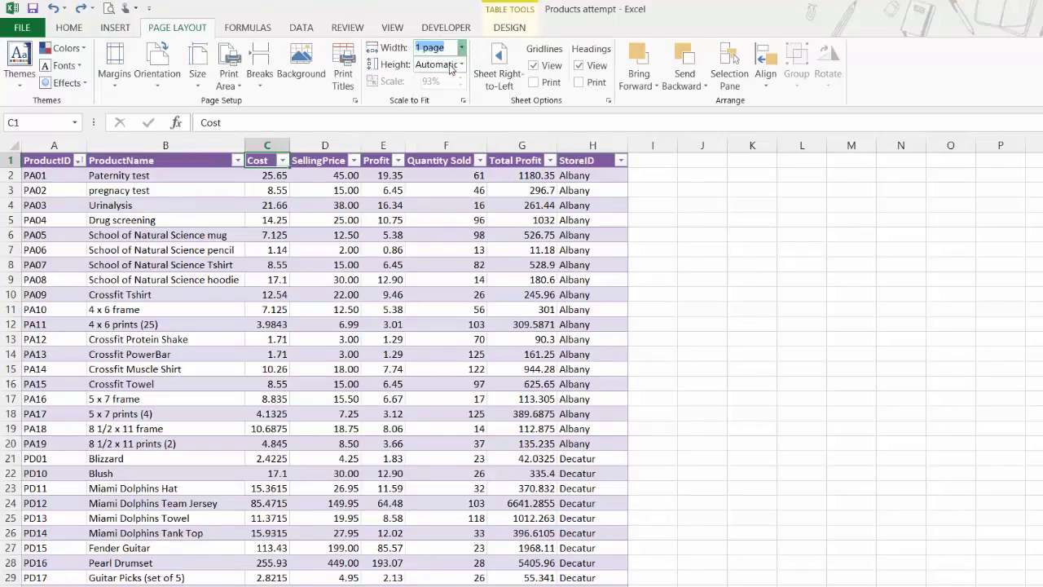
click(461, 76)
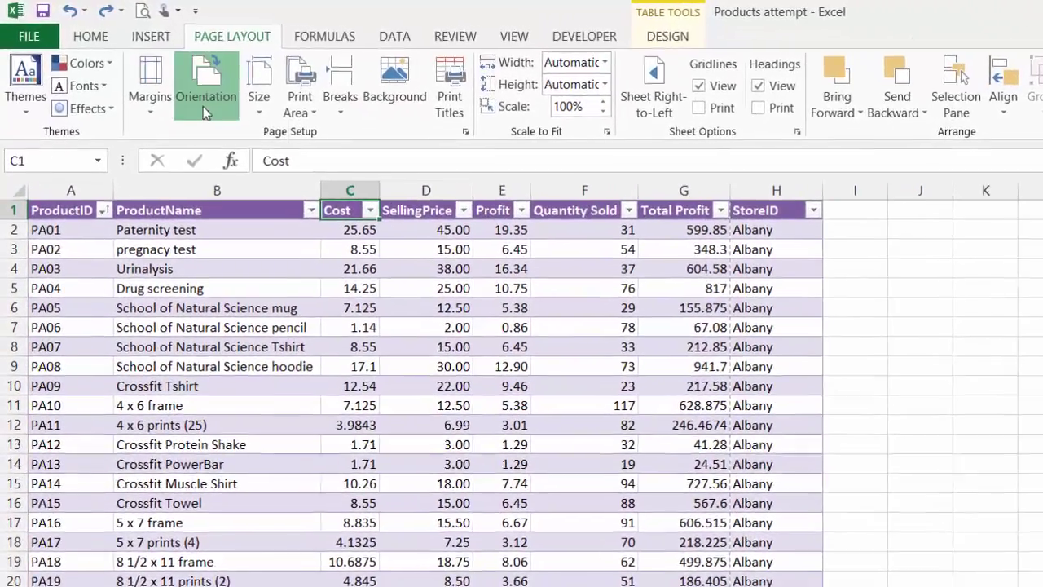
- Set the sheet's page orientation to Landscape and its margins to Normal
click(158, 65)
click(163, 143)
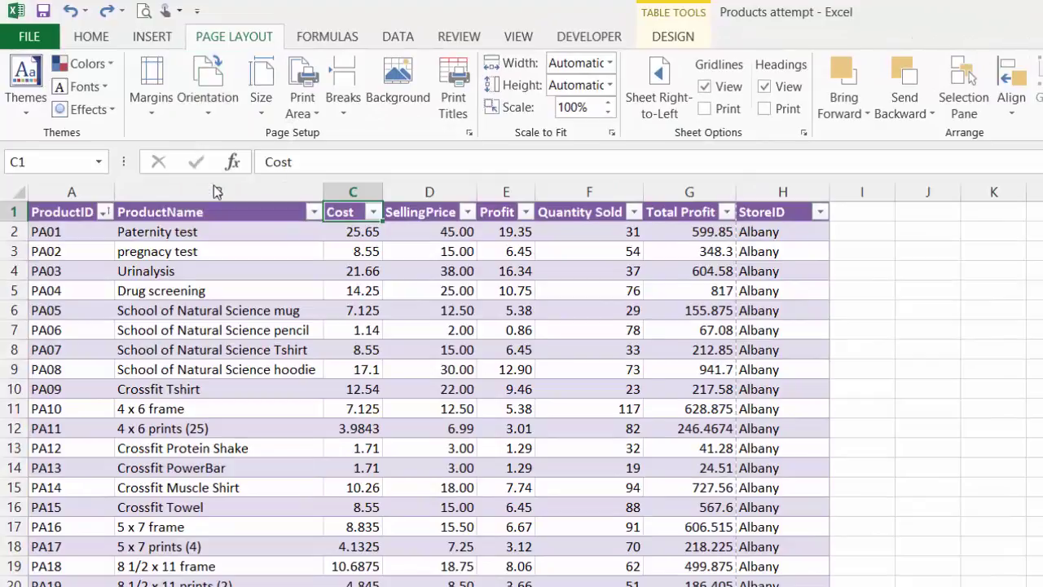
click(161, 114)
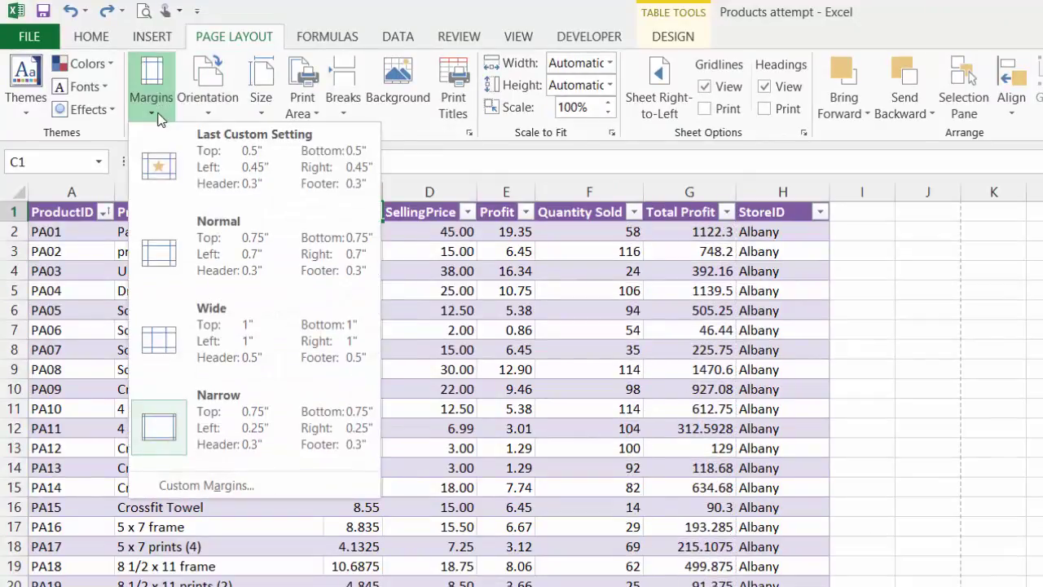
click(204, 163)
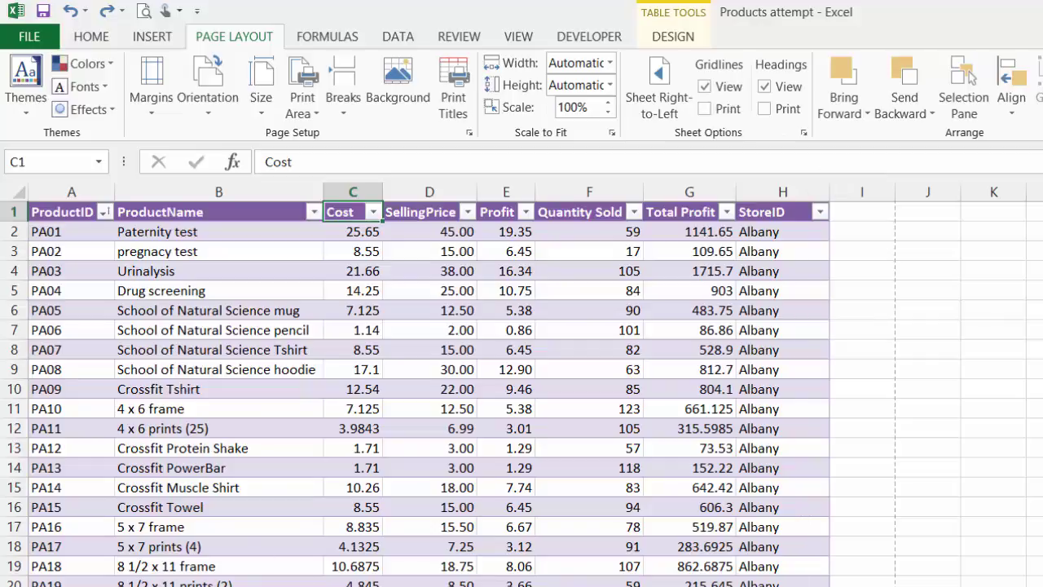
- Insert a page break above row 21, where the Decatur products begin with PD01
click(31, 586)
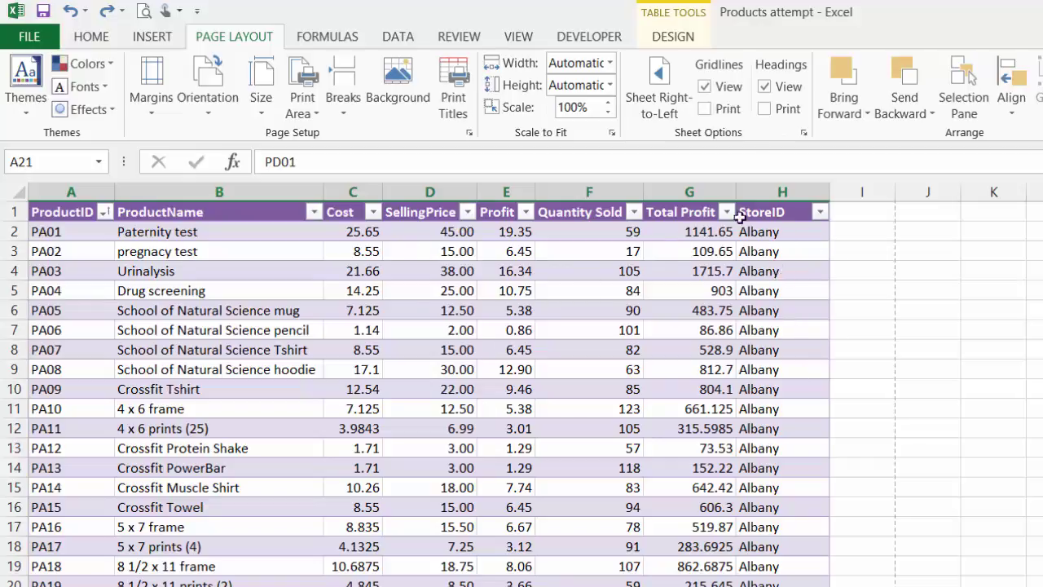
scroll(769, 336, down, 5)
scroll(770, 339, up, 5)
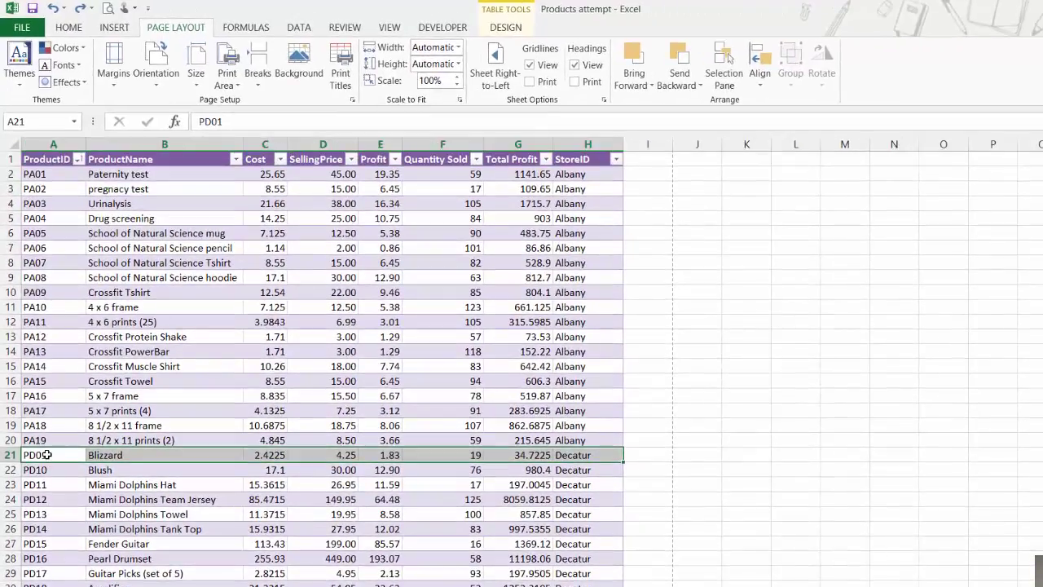
click(47, 455)
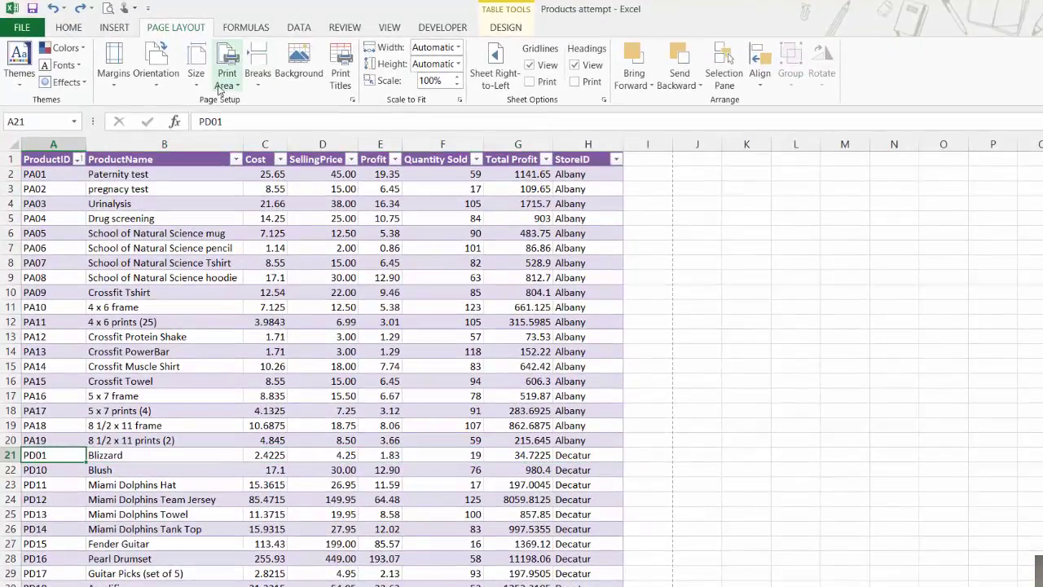
click(258, 72)
click(257, 100)
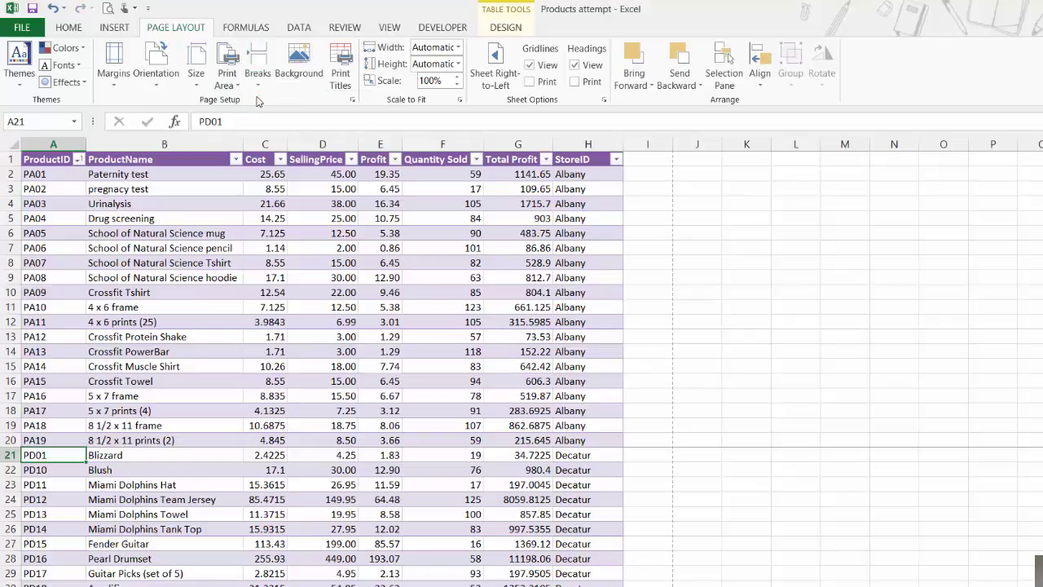
- Insert a page break above row 40, where the King of Prussia products begin with PK01
scroll(304, 204, down, 4)
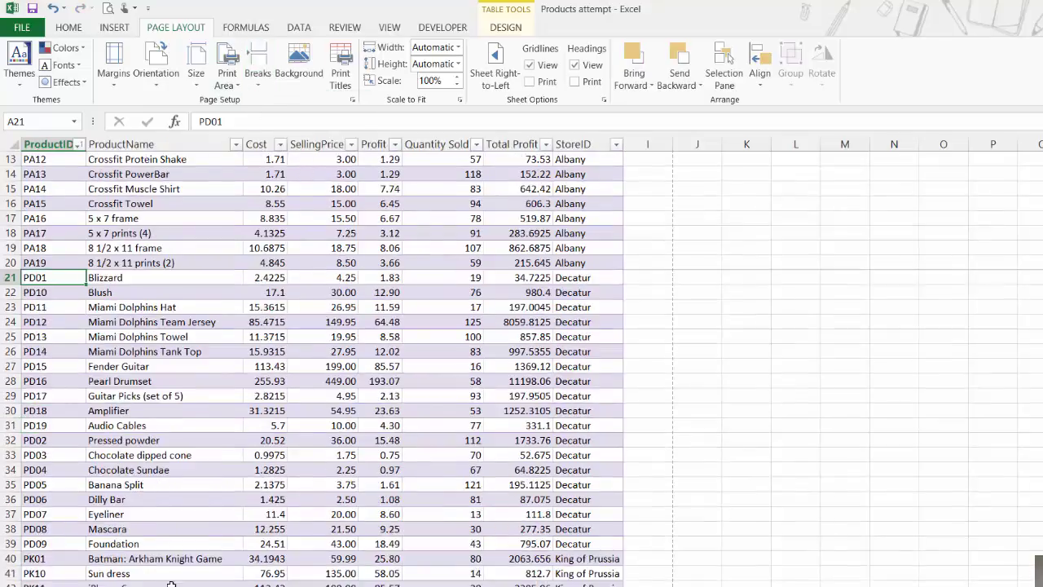
scroll(171, 585, down, 2)
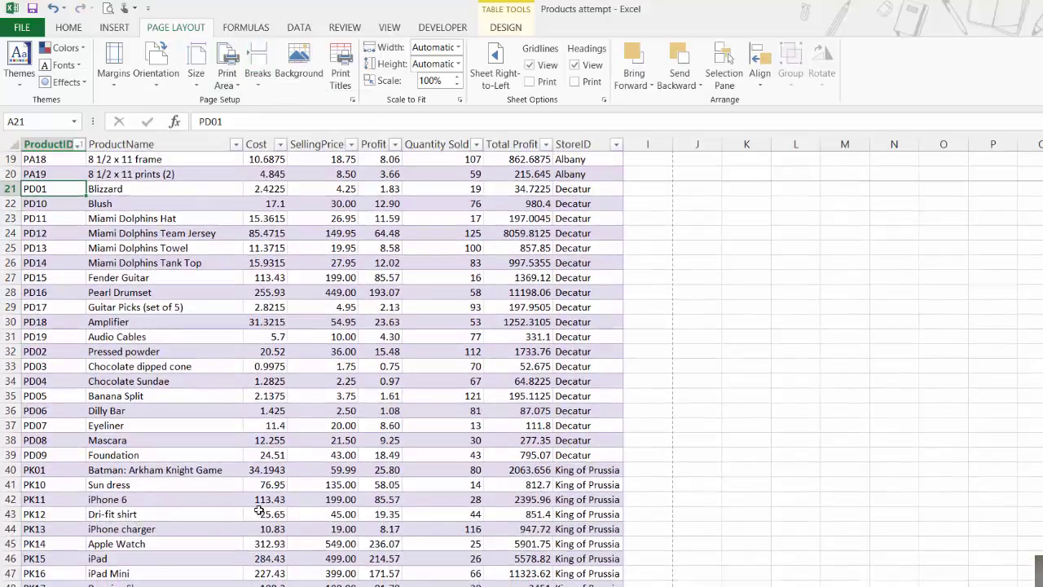
click(24, 470)
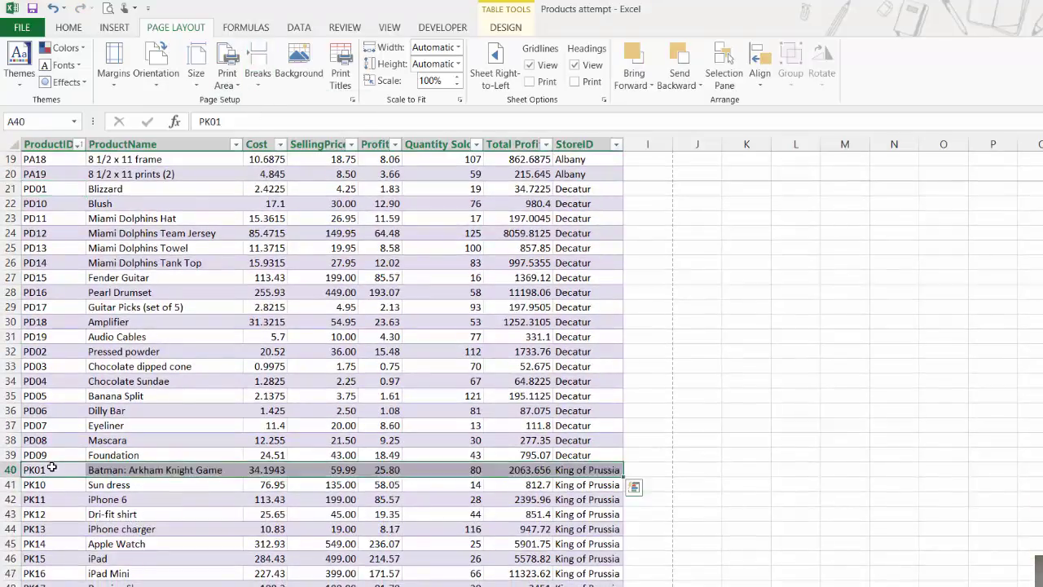
click(257, 80)
click(260, 101)
- Insert a page break above row 60, where the Richmond products begin with PR01
scroll(380, 440, down, 7)
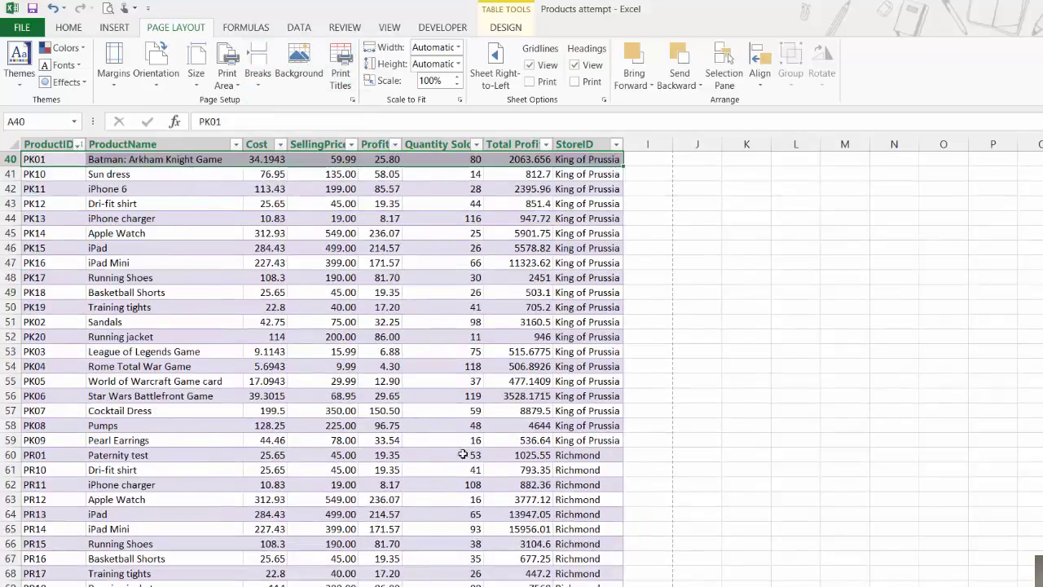
click(33, 456)
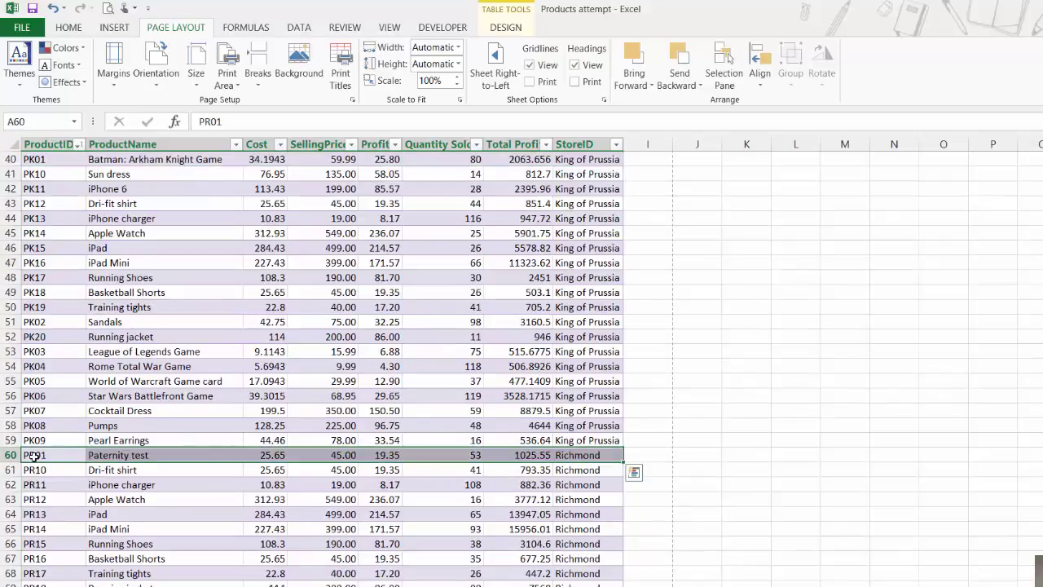
click(257, 65)
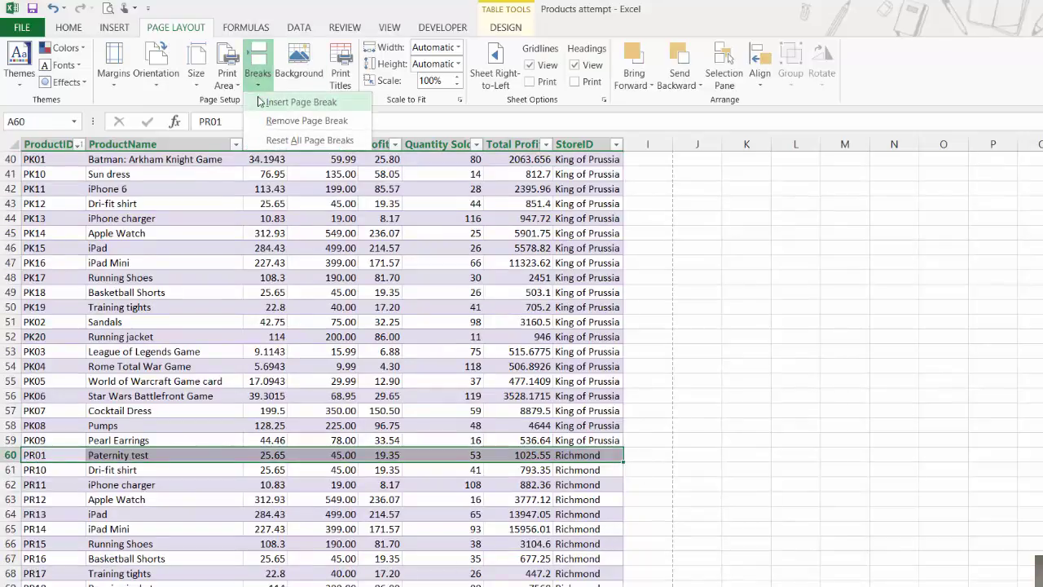
click(269, 101)
- Insert a page break above row 78, where the Tallahassee products begin with PT01
scroll(172, 366, down, 8)
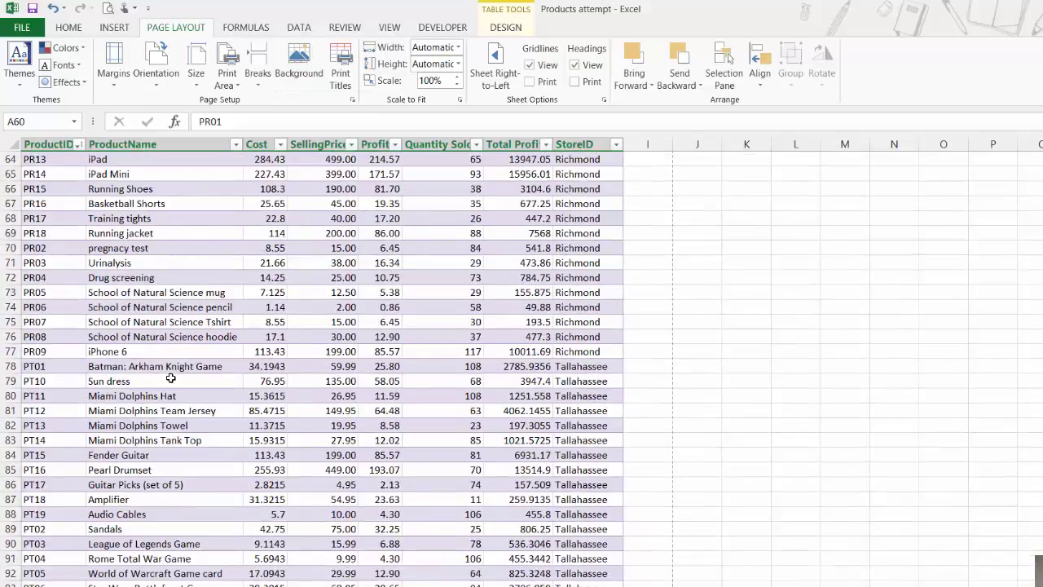
click(26, 367)
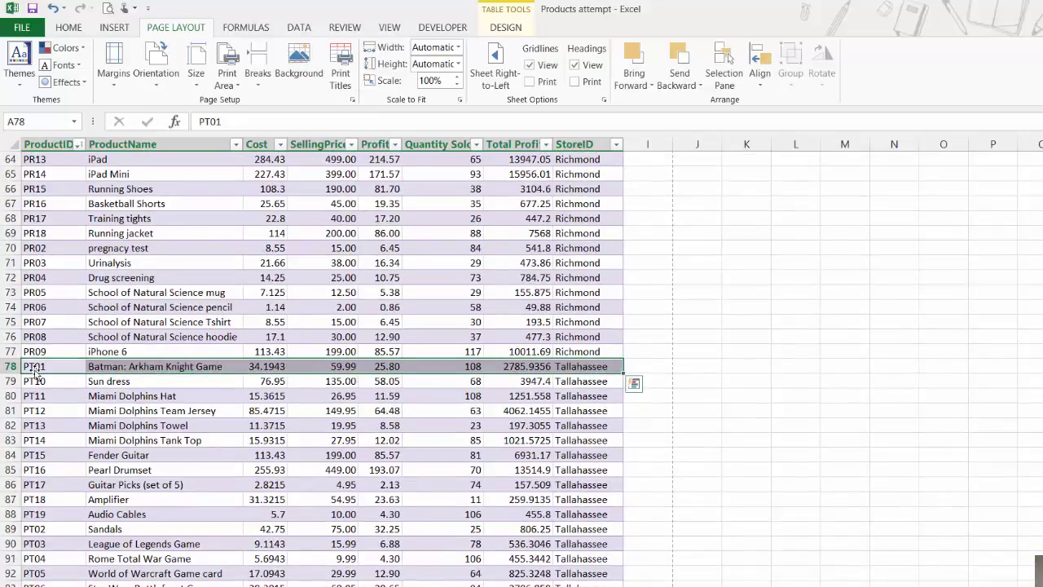
click(39, 369)
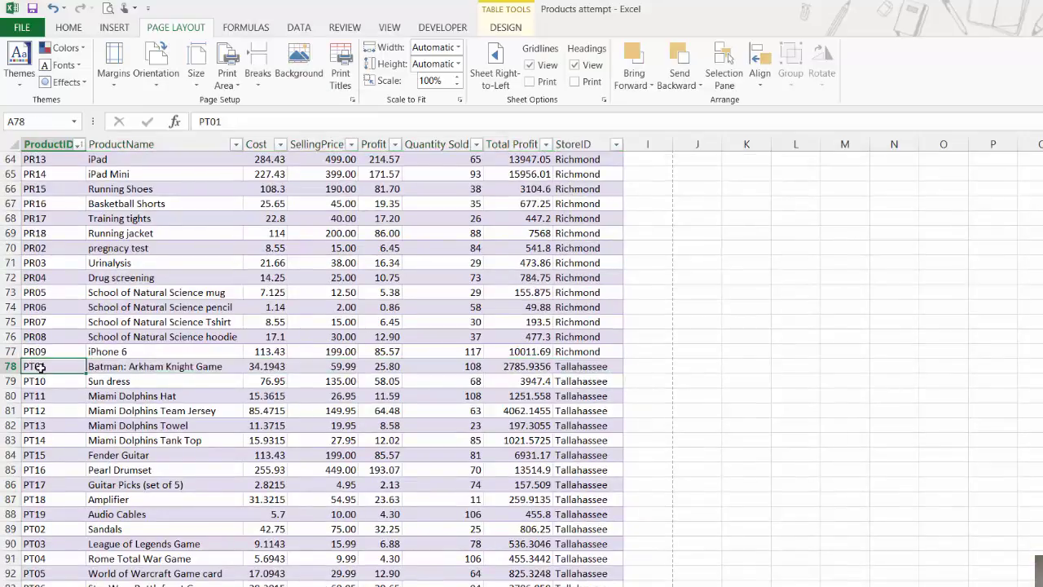
click(254, 80)
click(264, 102)
- Insert a page break above row 97, where the Wilmington products begin with PW01
scroll(139, 345, down, 5)
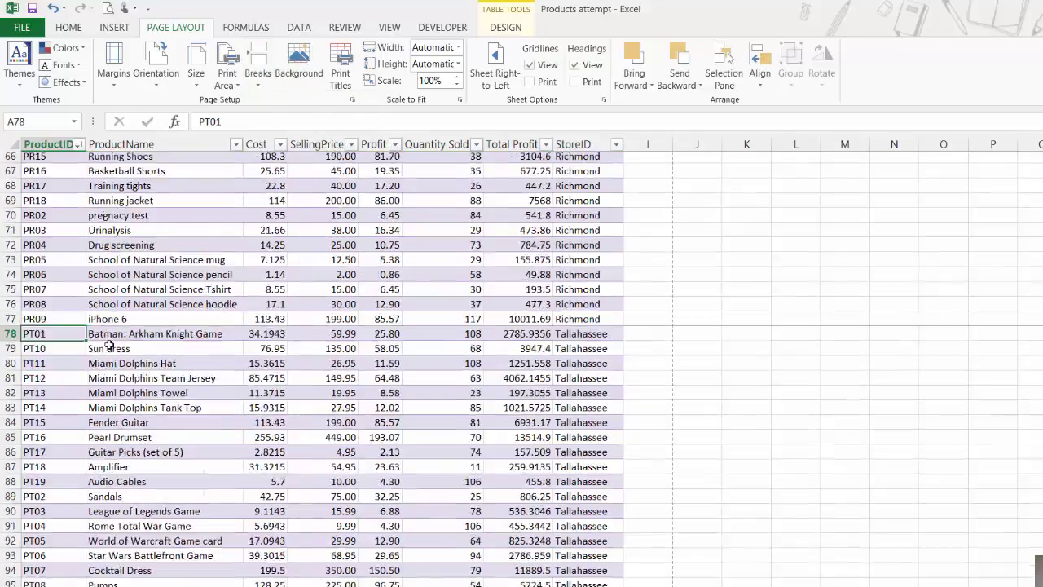
click(42, 425)
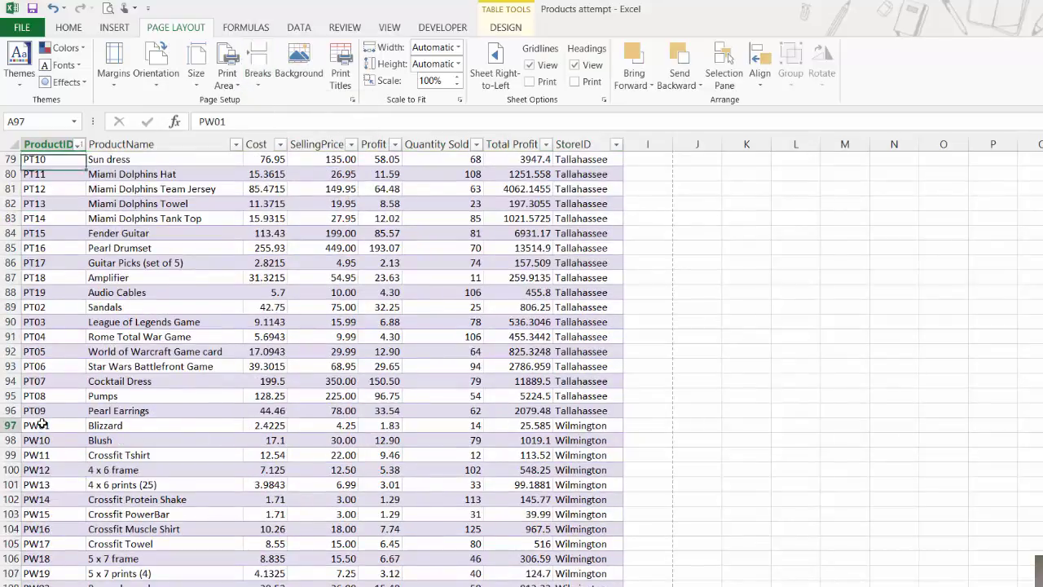
click(257, 84)
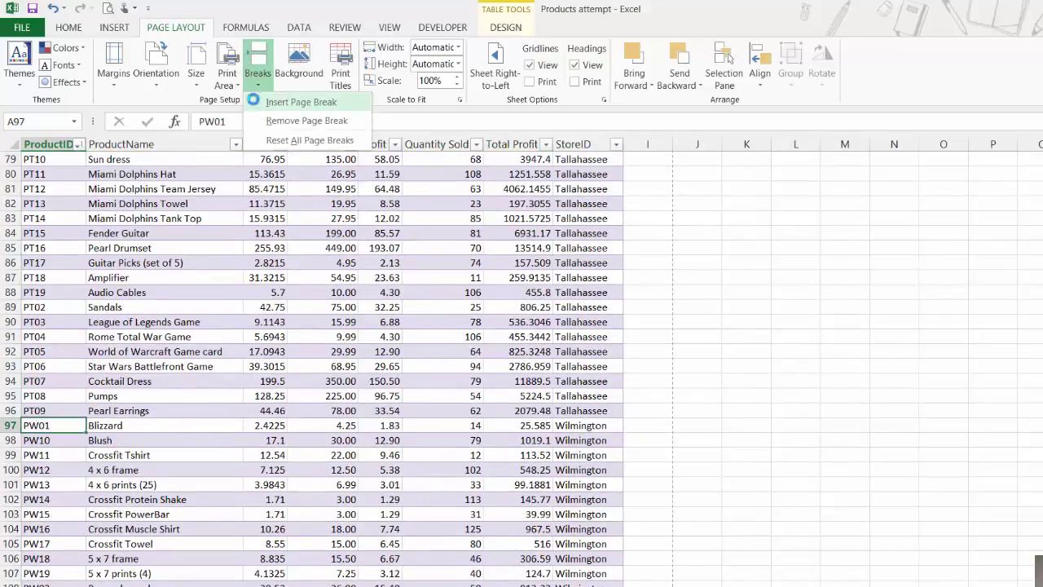
click(269, 100)
- Page through the print preview to check that each store starts on its own page, and return to the worksheet
scroll(288, 318, down, 5)
scroll(291, 315, up, 16)
scroll(281, 277, up, 6)
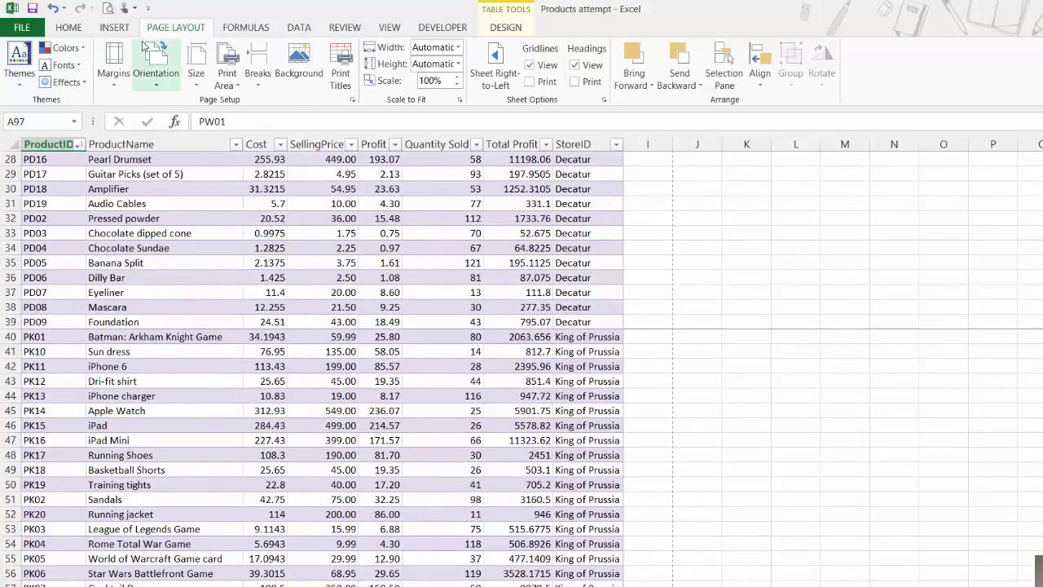
click(107, 8)
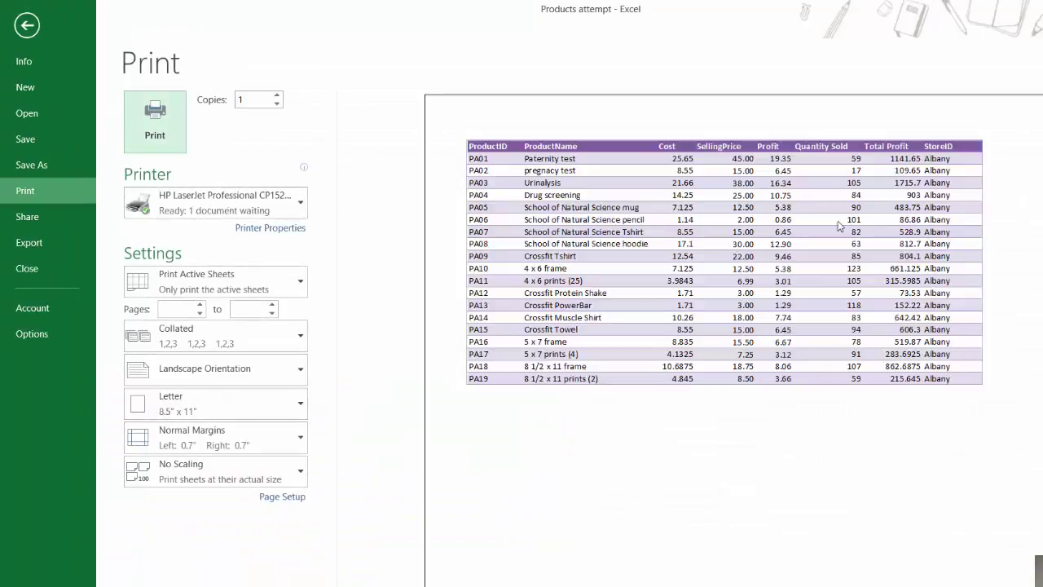
scroll(724, 261, down, 1)
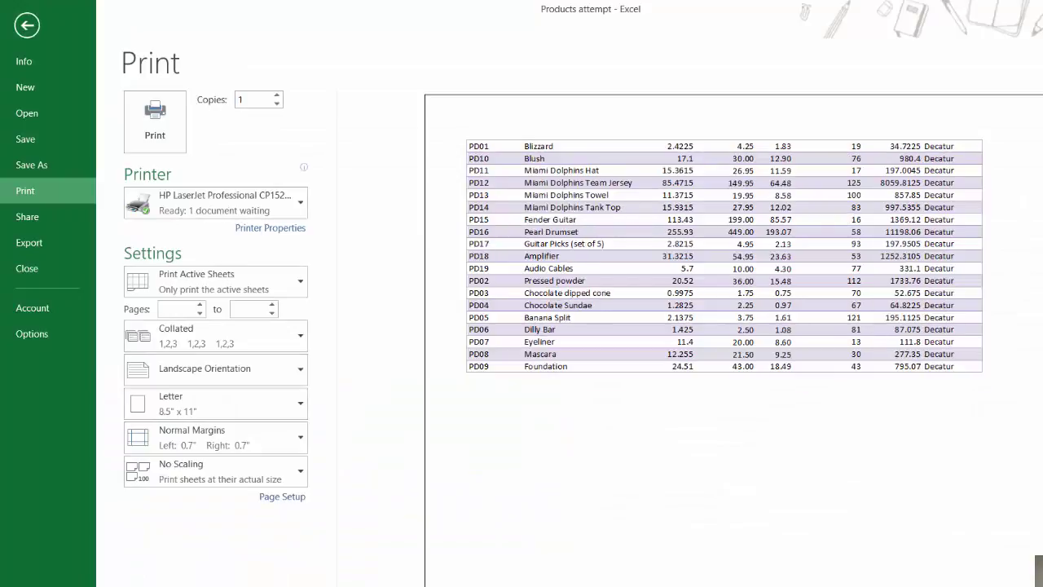
scroll(723, 260, down, 1)
scroll(723, 260, down, 1)
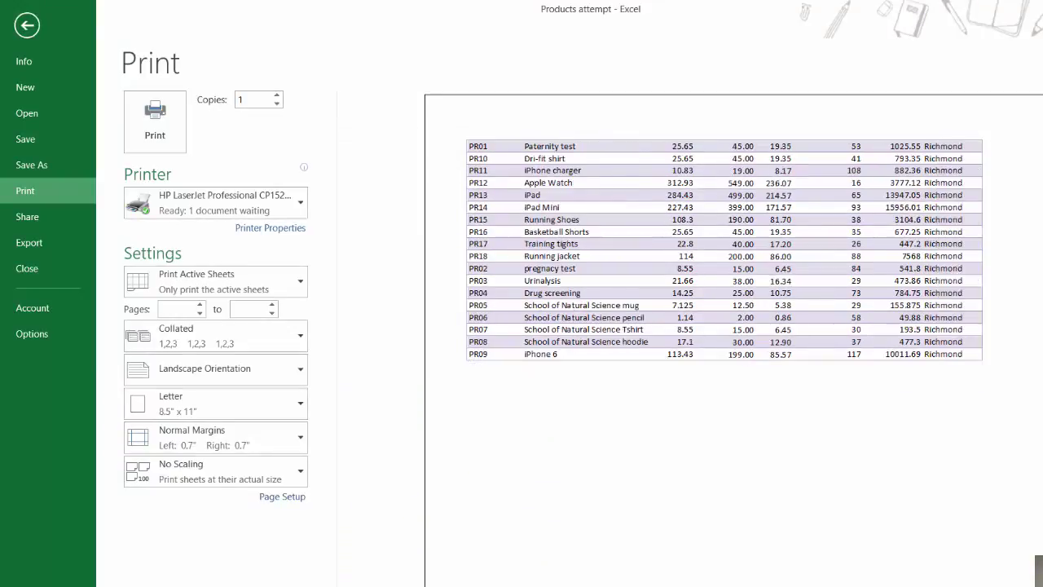
scroll(732, 403, down, 2)
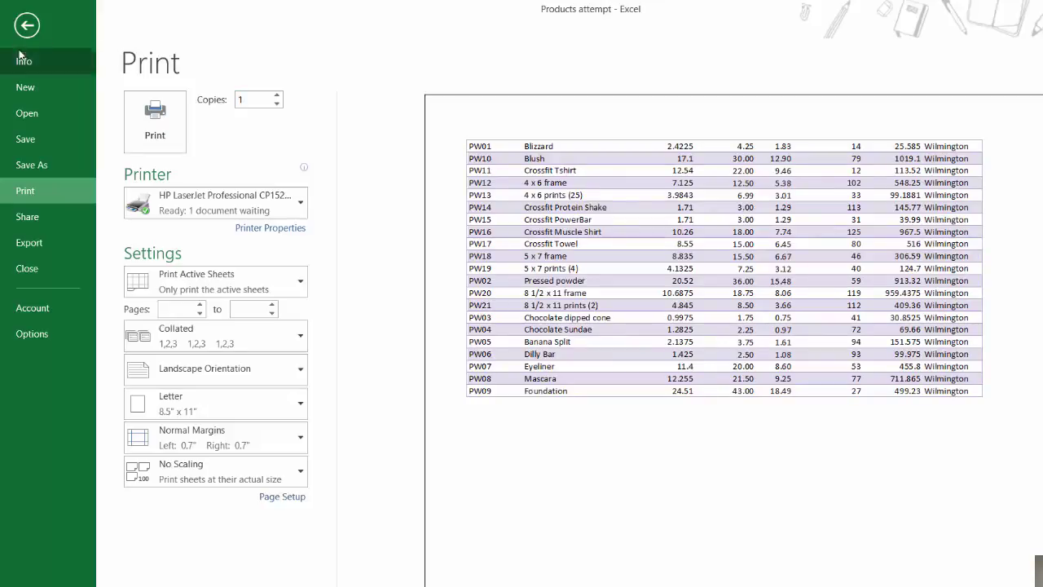
click(27, 25)
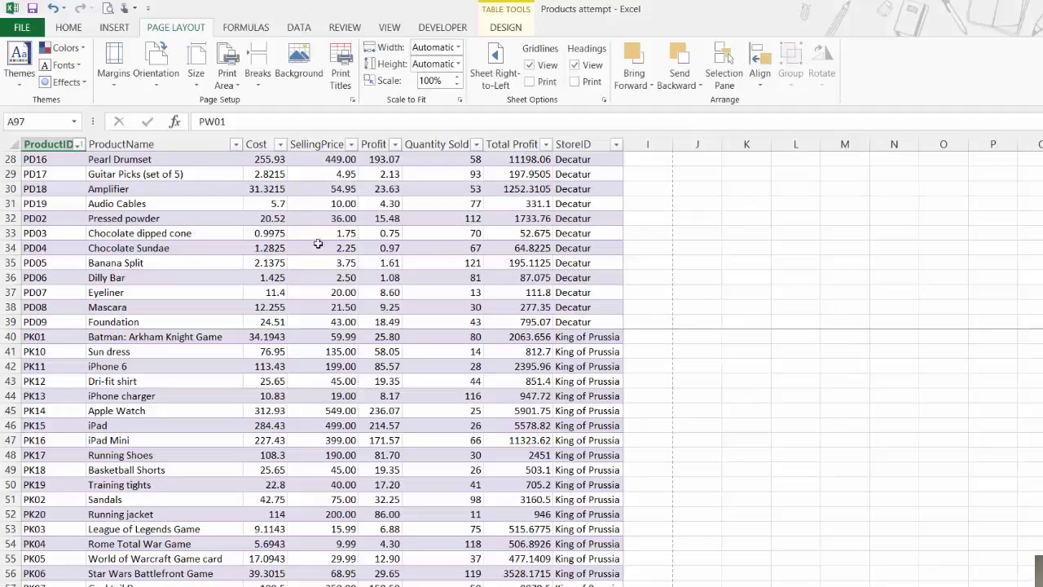
- Set header row 1 ($1:$1) as the print title row to repeat at the top of every page
scroll(318, 244, up, 9)
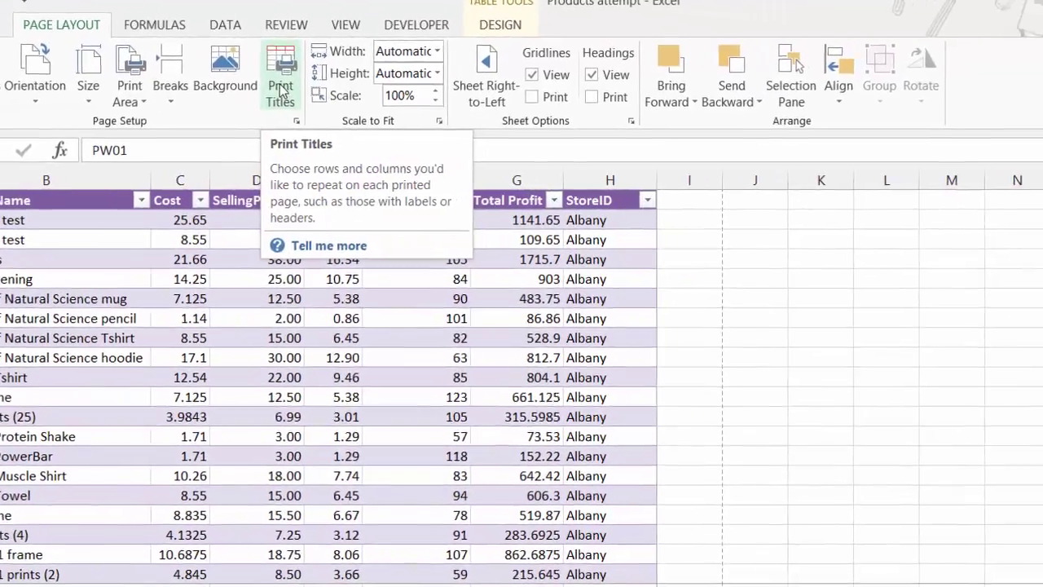
click(427, 97)
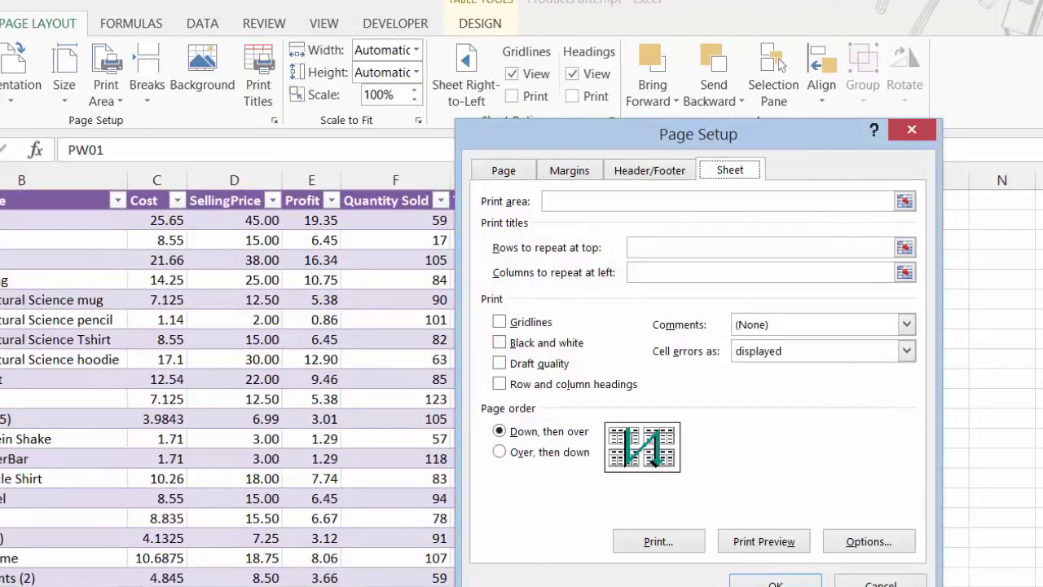
click(641, 250)
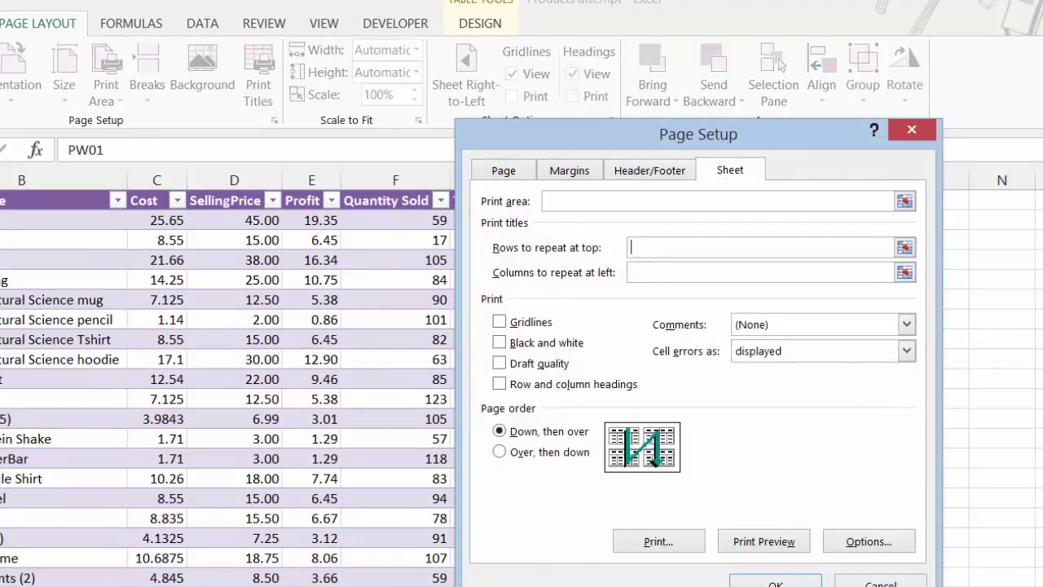
click(3, 201)
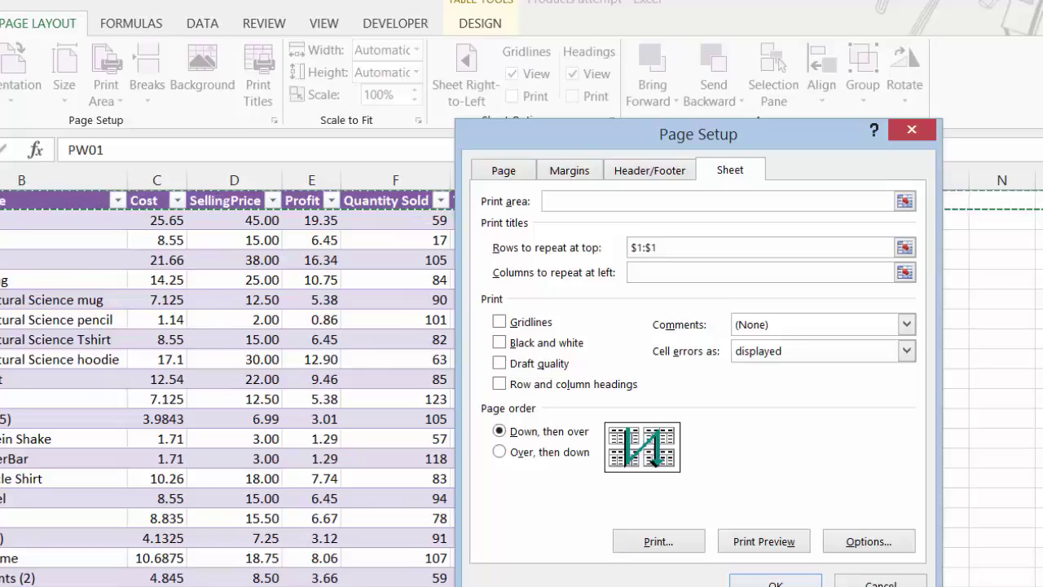
- Page through the print preview to check the column headings on each store's page, and return to the worksheet
click(763, 541)
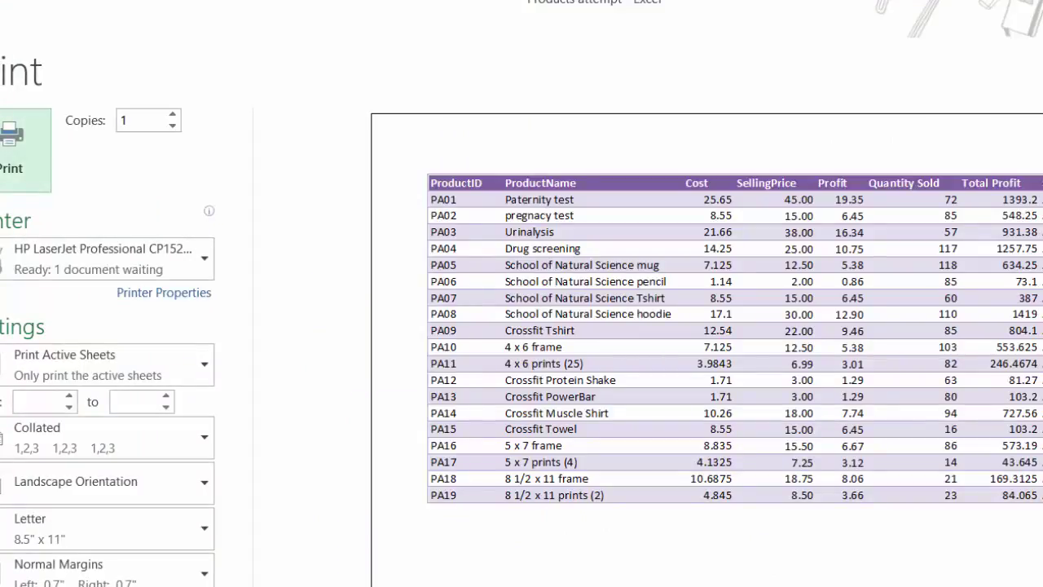
key(Page_Down)
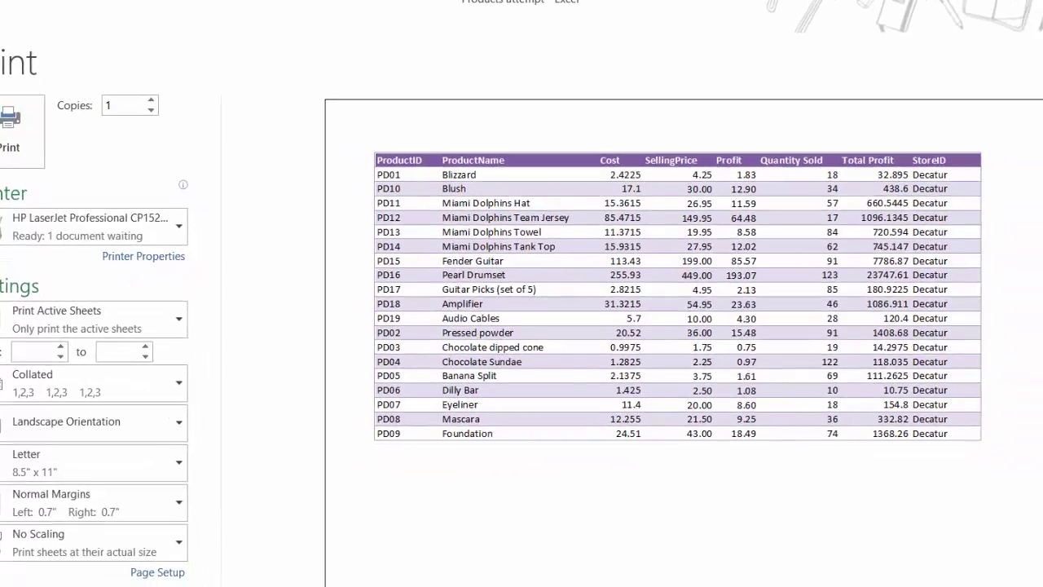
key(Page_Down)
key(Page_Down)
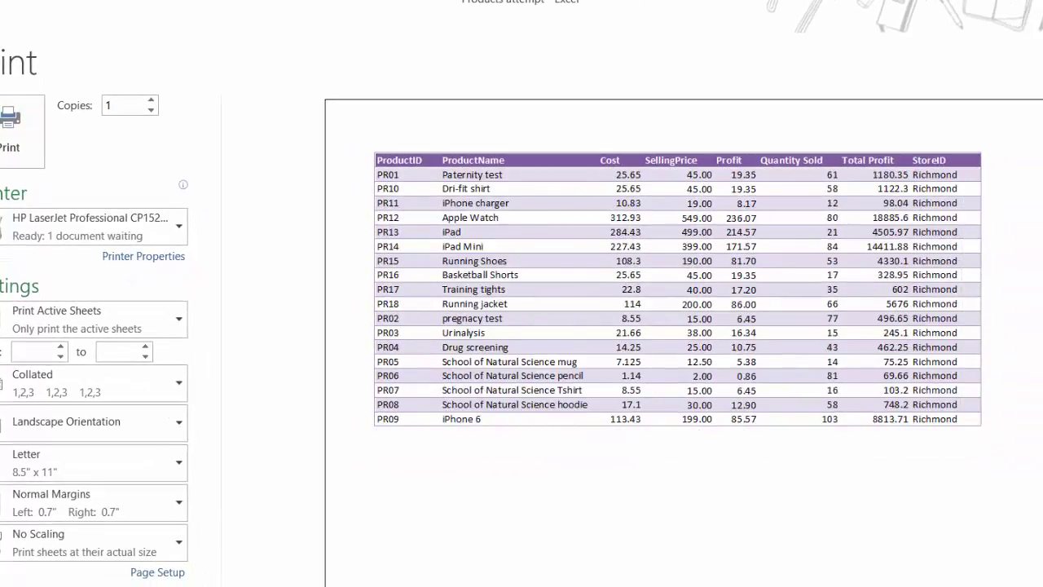
key(Page_Down)
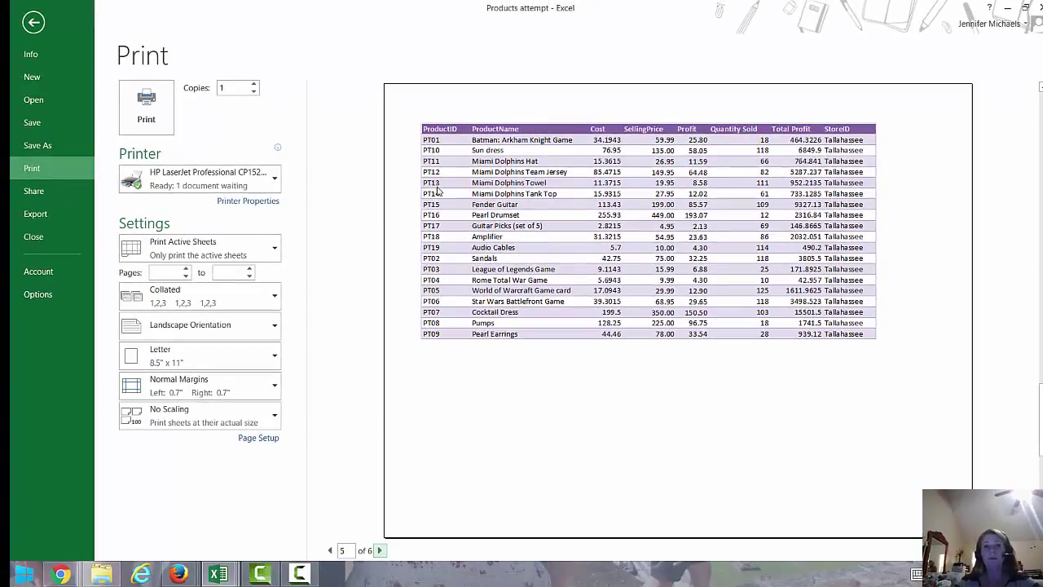
click(33, 22)
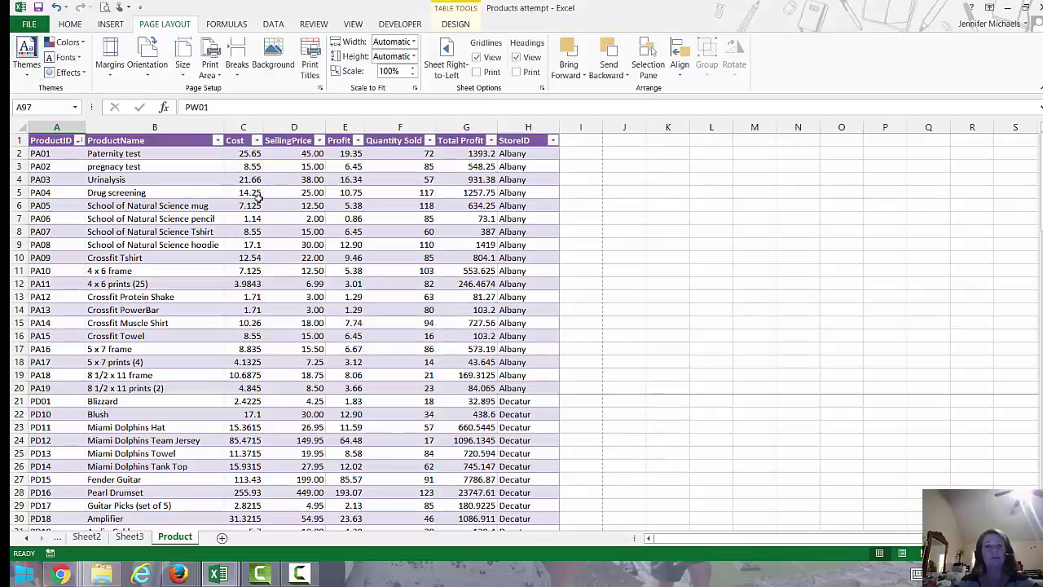